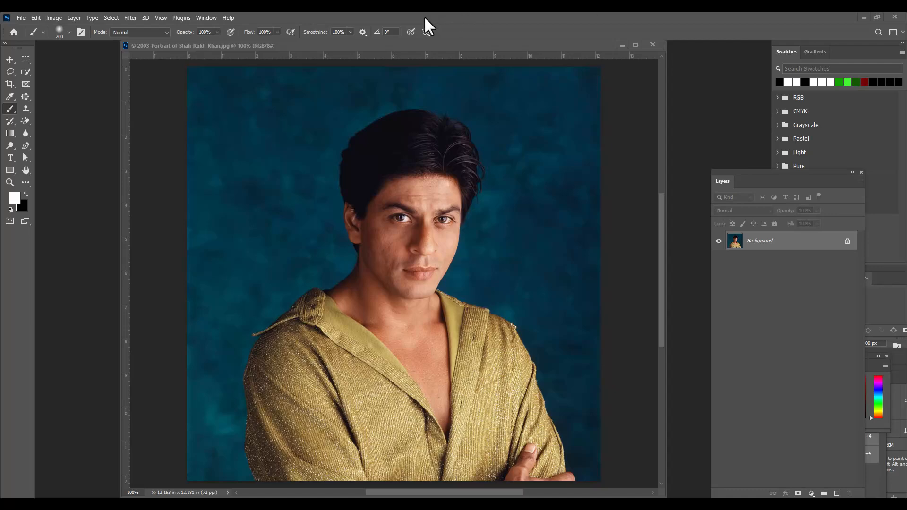
- Select the man in the portrait automatically using the Quick Selection tool's Select Subject option
{"action": "left_click_drag", "start_coordinate": [419, 47], "coordinate": [409, 55]}
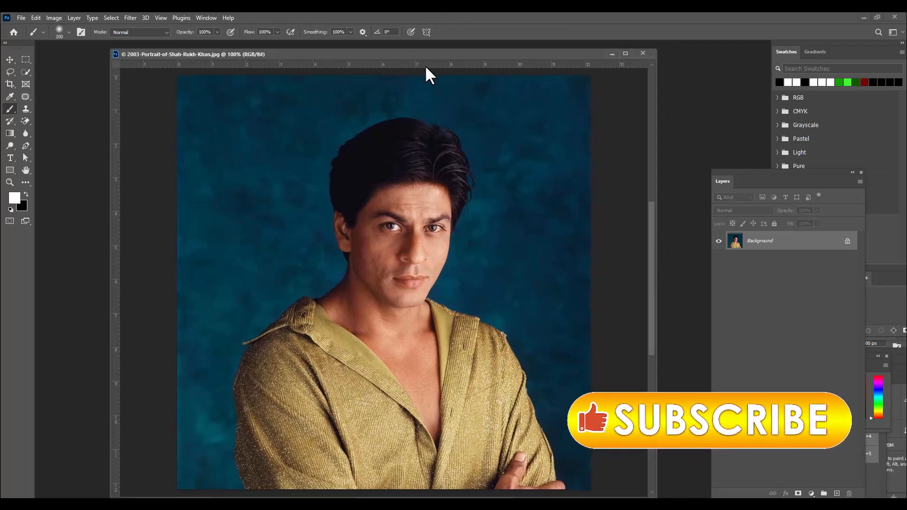
{"action": "key", "text": "ctrl+minus"}
{"action": "mouse_move", "coordinate": [410, 58]}
{"action": "left_mouse_down"}
{"action": "mouse_move", "coordinate": [395, 63]}
{"action": "mouse_move", "coordinate": [425, 63]}
{"action": "mouse_move", "coordinate": [414, 61]}
{"action": "left_mouse_up"}
{"action": "left_click_drag", "start_coordinate": [745, 183], "coordinate": [699, 163]}
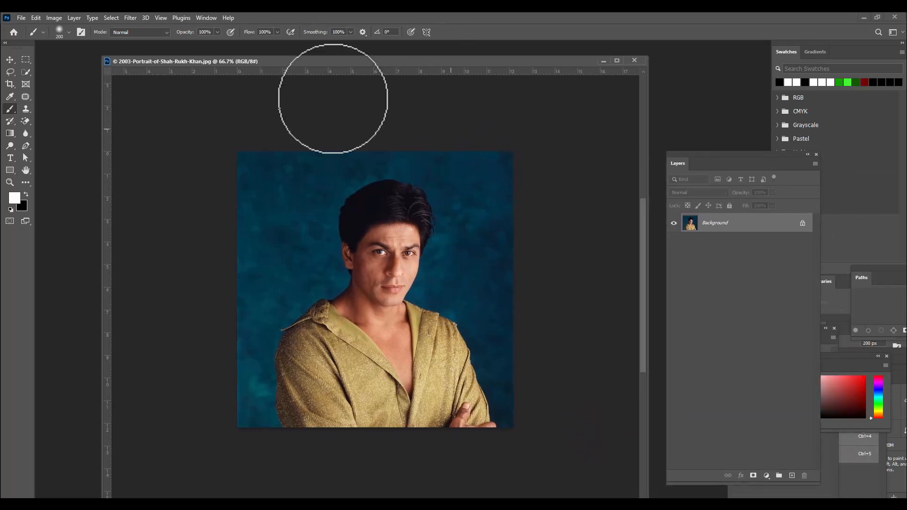
{"action": "left_click", "coordinate": [29, 72]}
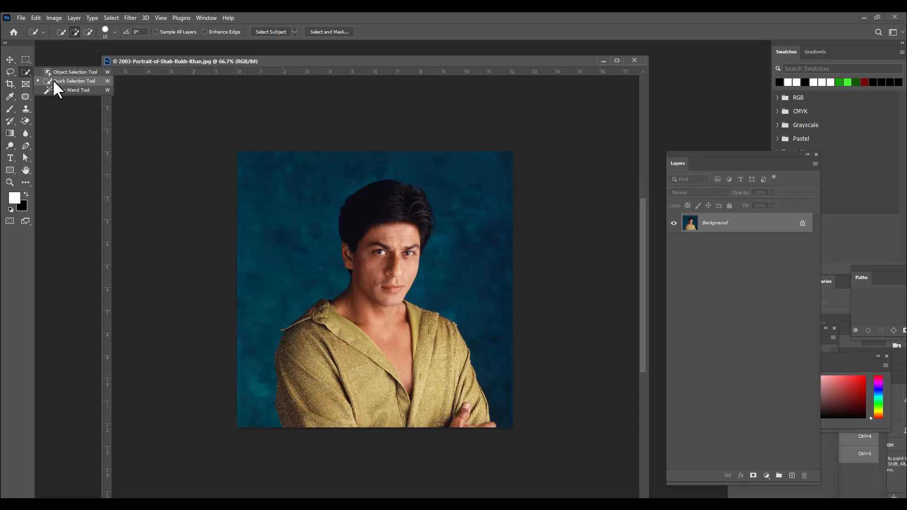
{"action": "left_click", "coordinate": [54, 83]}
{"action": "left_click_drag", "start_coordinate": [323, 63], "coordinate": [332, 62]}
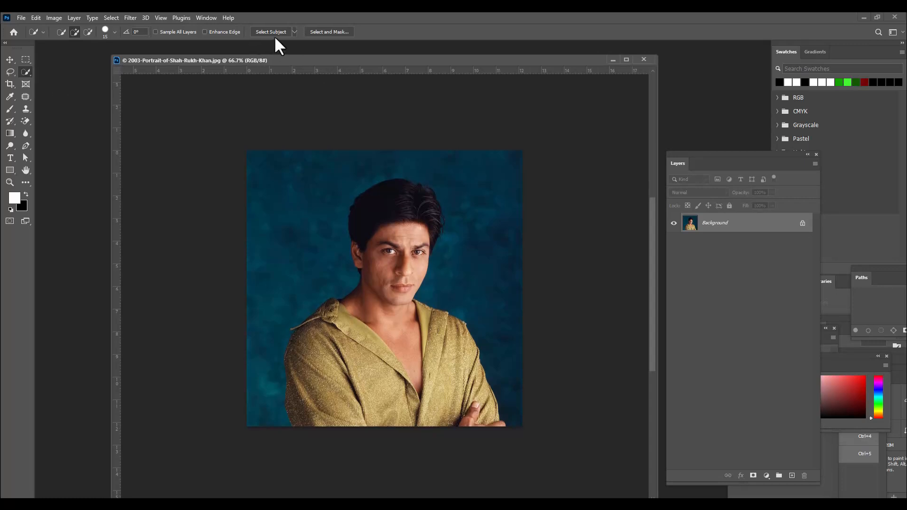
{"action": "left_click", "coordinate": [267, 33]}
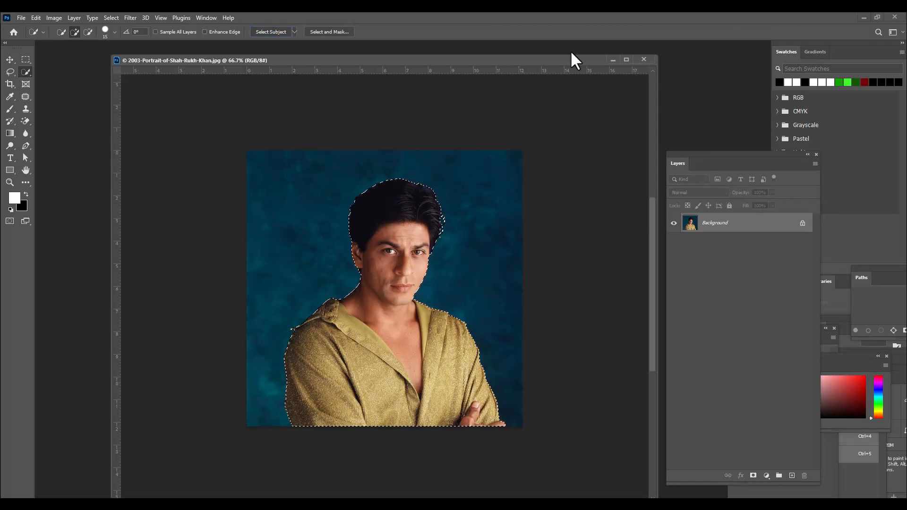
- Add a layer mask from the subject selection to hide the background and apply the mask permanently to the layer
{"action": "left_click_drag", "start_coordinate": [430, 61], "coordinate": [396, 55]}
{"action": "left_click_drag", "start_coordinate": [684, 162], "coordinate": [635, 138]}
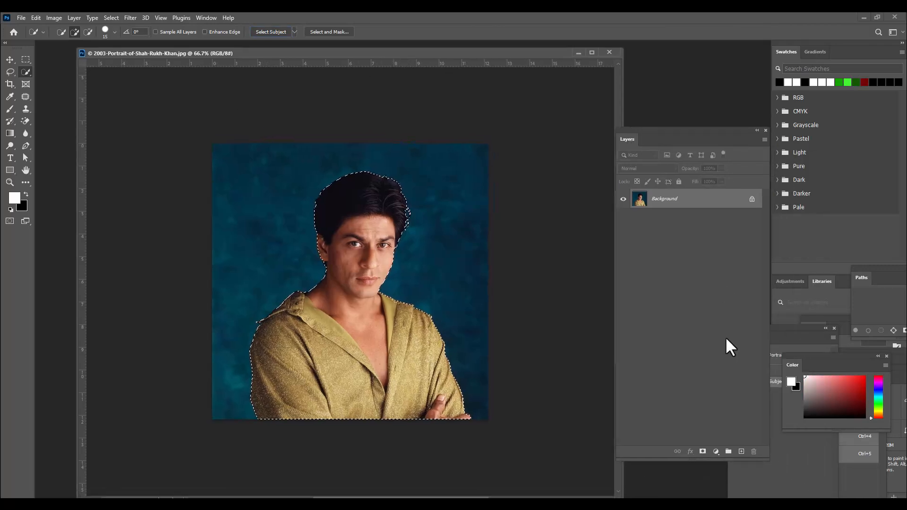
{"action": "left_click", "coordinate": [702, 452]}
{"action": "left_click_drag", "start_coordinate": [430, 55], "coordinate": [465, 55]}
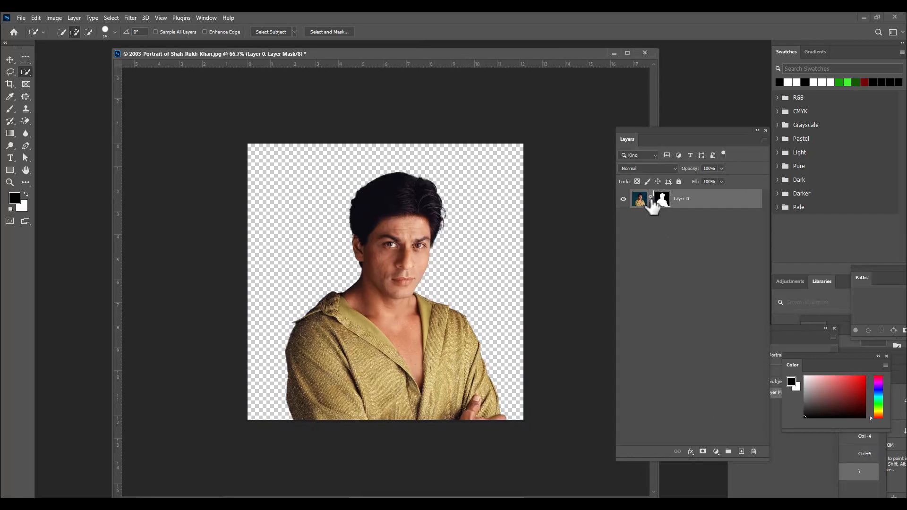
{"action": "right_click", "coordinate": [662, 200]}
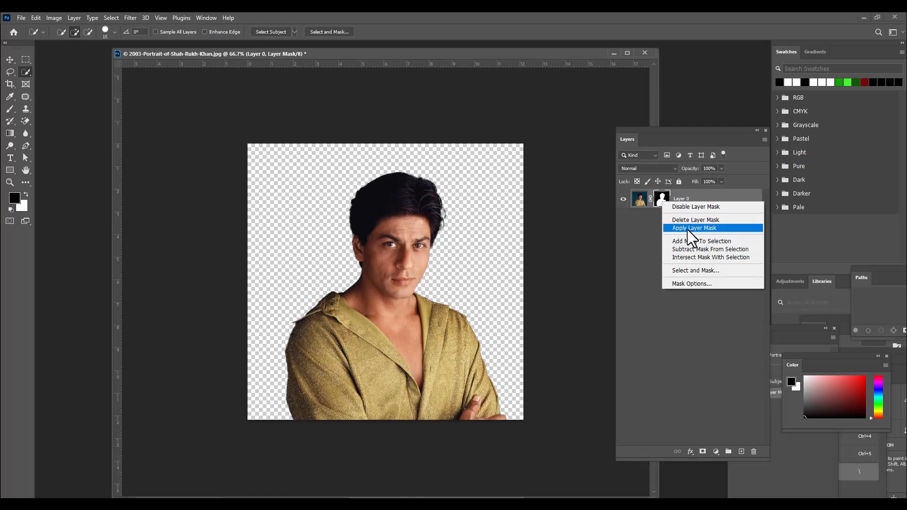
{"action": "left_click", "coordinate": [726, 235]}
{"action": "left_click_drag", "start_coordinate": [388, 60], "coordinate": [379, 71]}
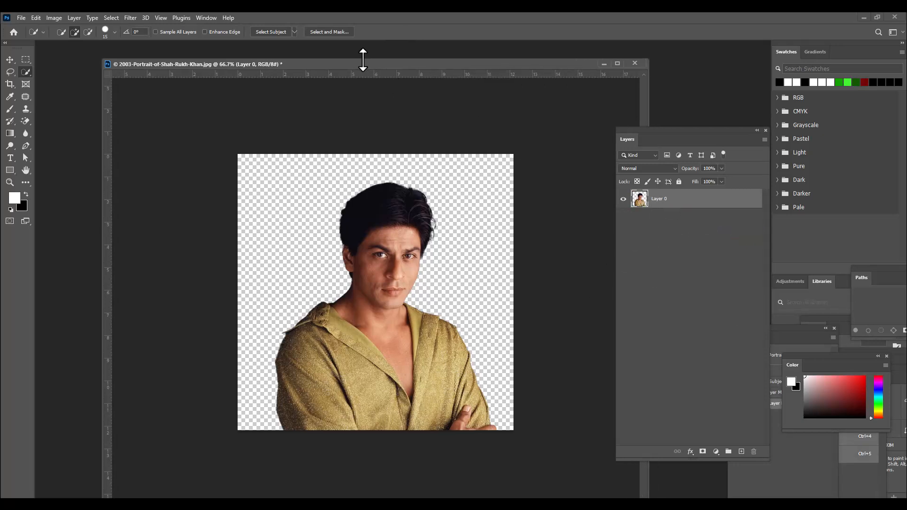
- Convert the cut-out portrait layer to a smart object
{"action": "right_click", "coordinate": [677, 202]}
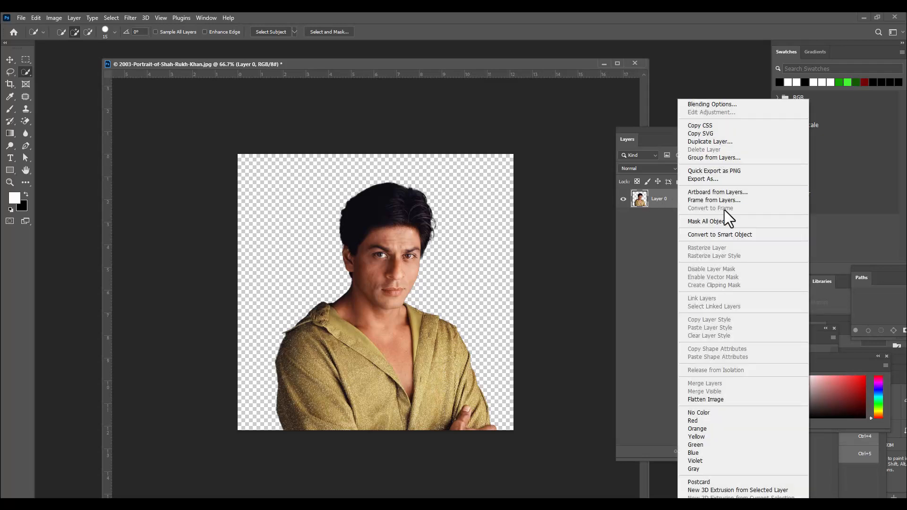
{"action": "left_click", "coordinate": [762, 236]}
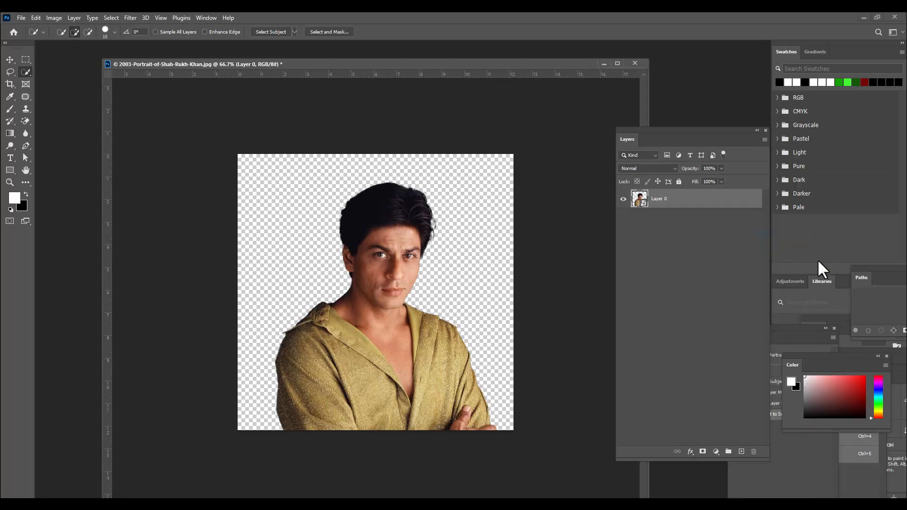
{"action": "mouse_move", "coordinate": [346, 68]}
{"action": "left_mouse_down"}
{"action": "mouse_move", "coordinate": [357, 68]}
{"action": "mouse_move", "coordinate": [340, 71]}
{"action": "left_mouse_up"}
{"action": "left_click_drag", "start_coordinate": [417, 76], "coordinate": [383, 75]}
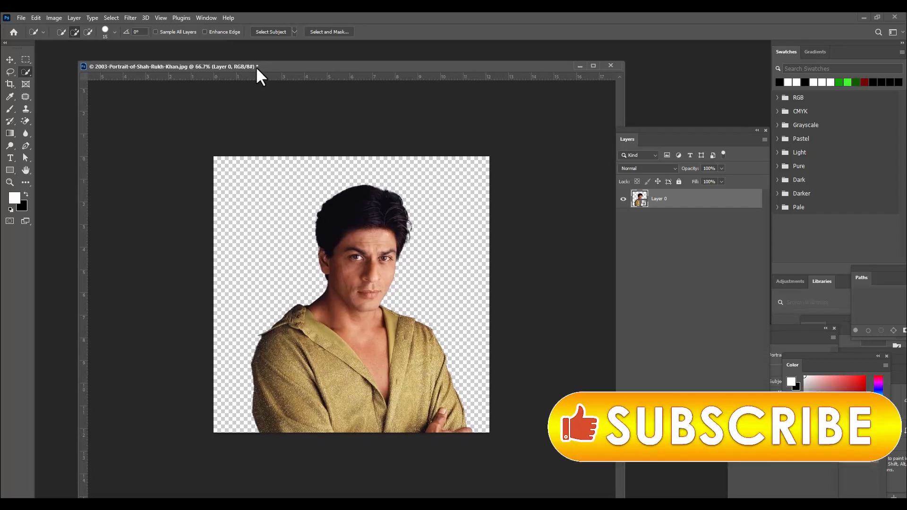
{"action": "left_click_drag", "start_coordinate": [296, 75], "coordinate": [339, 73]}
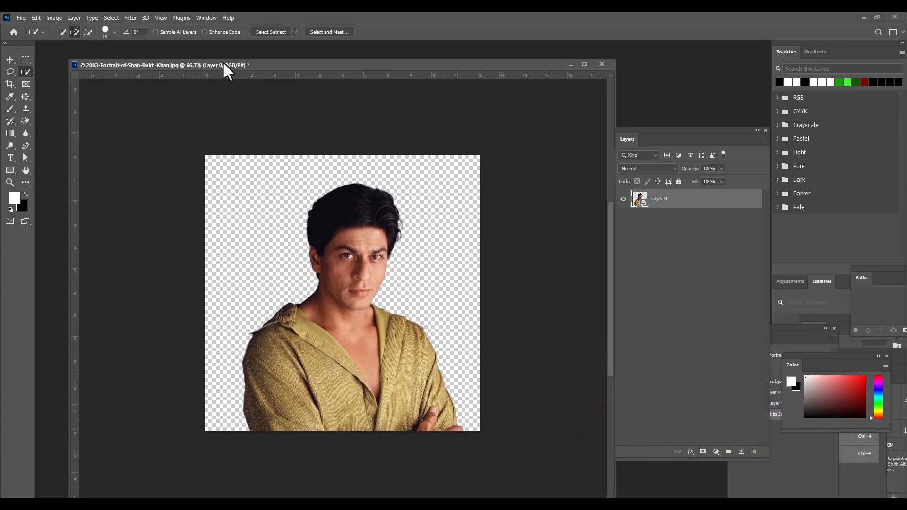
{"action": "left_click_drag", "start_coordinate": [223, 69], "coordinate": [217, 71]}
- Open the Oil Paint filter for the portrait layer and enlarge its preview to 300% on the skin
{"action": "left_click", "coordinate": [131, 18]}
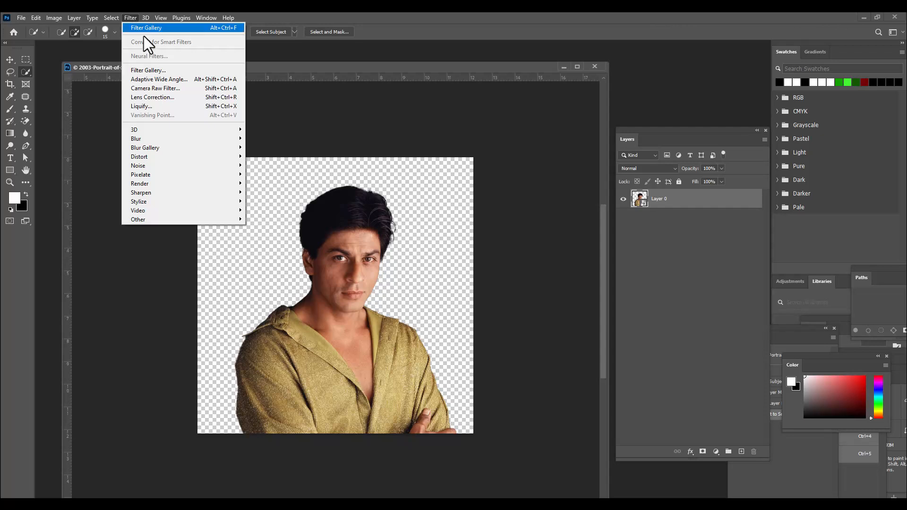
{"action": "mouse_move", "coordinate": [159, 200]}
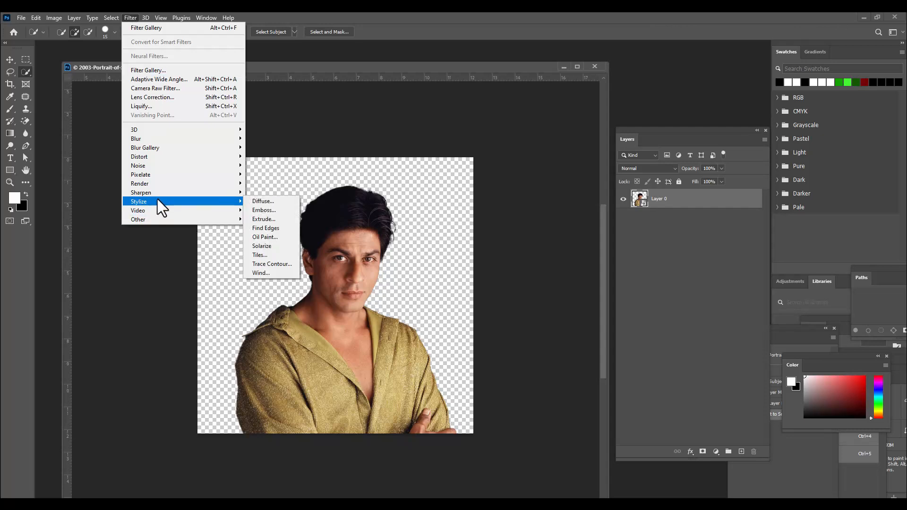
{"action": "left_click", "coordinate": [281, 238]}
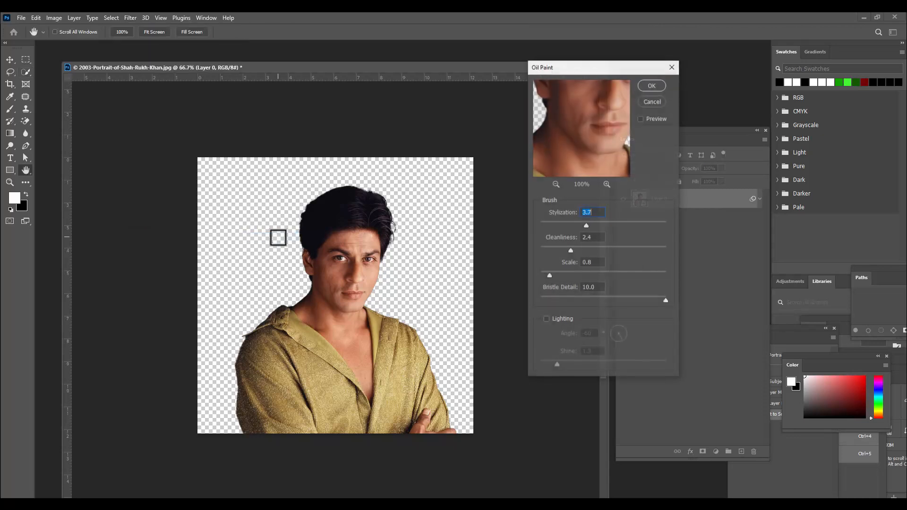
{"action": "left_click", "coordinate": [554, 184]}
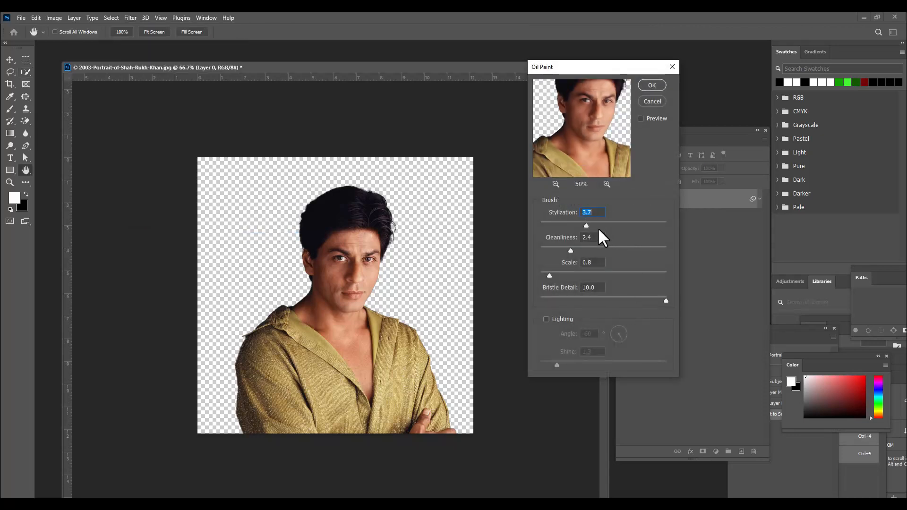
{"action": "left_click_drag", "start_coordinate": [606, 68], "coordinate": [552, 84]}
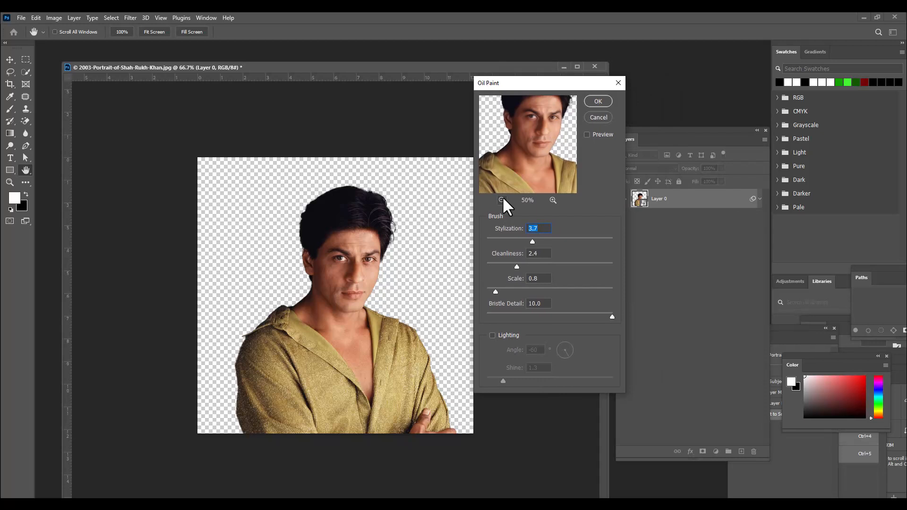
{"action": "left_click", "coordinate": [554, 200]}
{"action": "left_click", "coordinate": [554, 200]}
{"action": "left_click", "coordinate": [554, 201]}
{"action": "left_click_drag", "start_coordinate": [555, 135], "coordinate": [505, 213]}
{"action": "left_click_drag", "start_coordinate": [540, 147], "coordinate": [567, 154]}
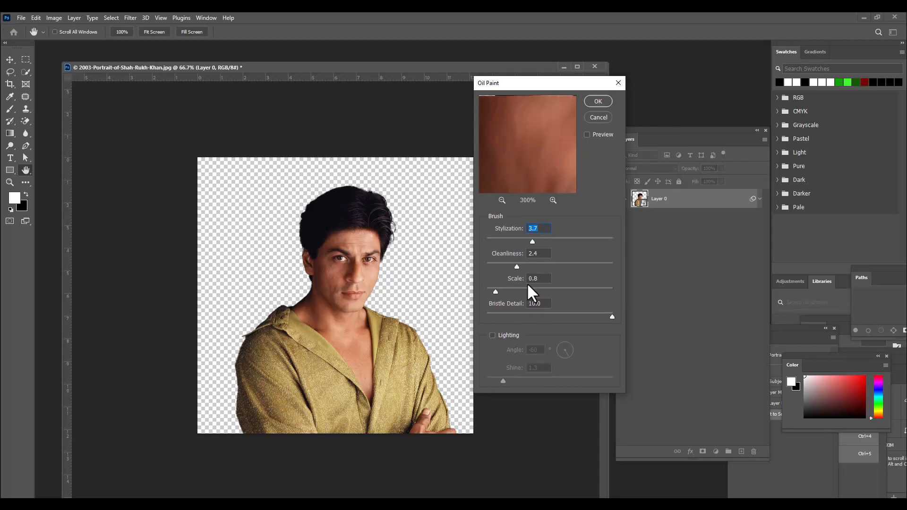
- Set Oil Paint's stylization to 2.7, cleanliness to 6.7 and scale to 0.1, and apply the filter to the portrait
{"action": "left_click_drag", "start_coordinate": [495, 291], "coordinate": [487, 292]}
{"action": "left_click_drag", "start_coordinate": [560, 264], "coordinate": [571, 265]}
{"action": "left_click", "coordinate": [502, 199]}
{"action": "left_click", "coordinate": [502, 200]}
{"action": "left_click", "coordinate": [502, 200]}
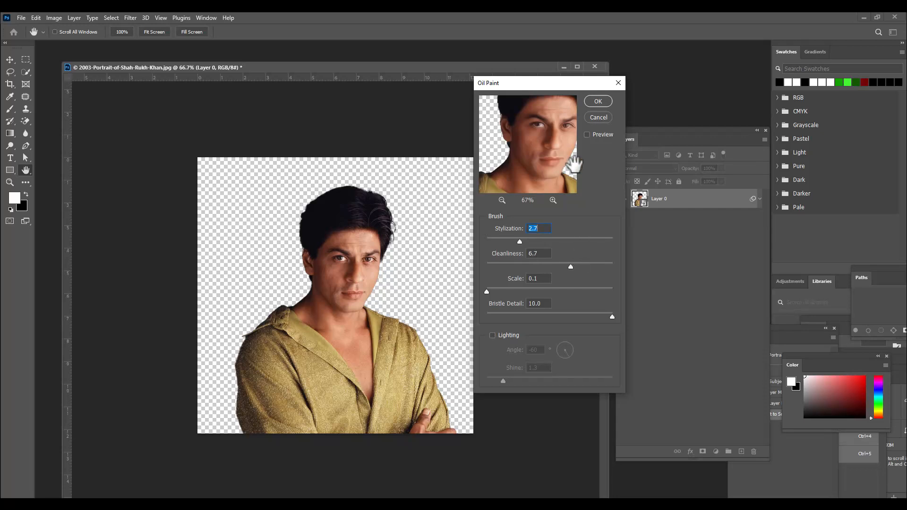
{"action": "left_click", "coordinate": [598, 101]}
{"action": "key", "text": "w"}
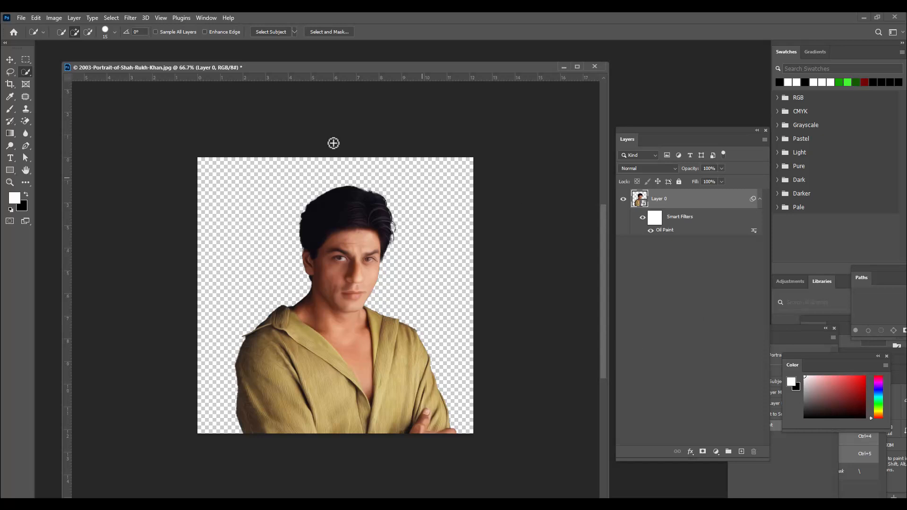
- Sharpen the portrait with an Unsharp Mask of 170% amount and 8-pixel radius
{"action": "left_click", "coordinate": [130, 19]}
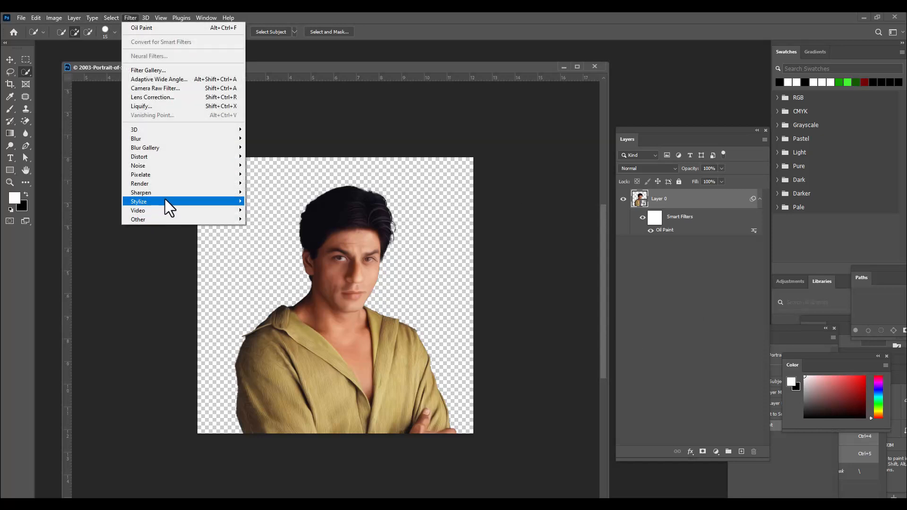
{"action": "mouse_move", "coordinate": [166, 194]}
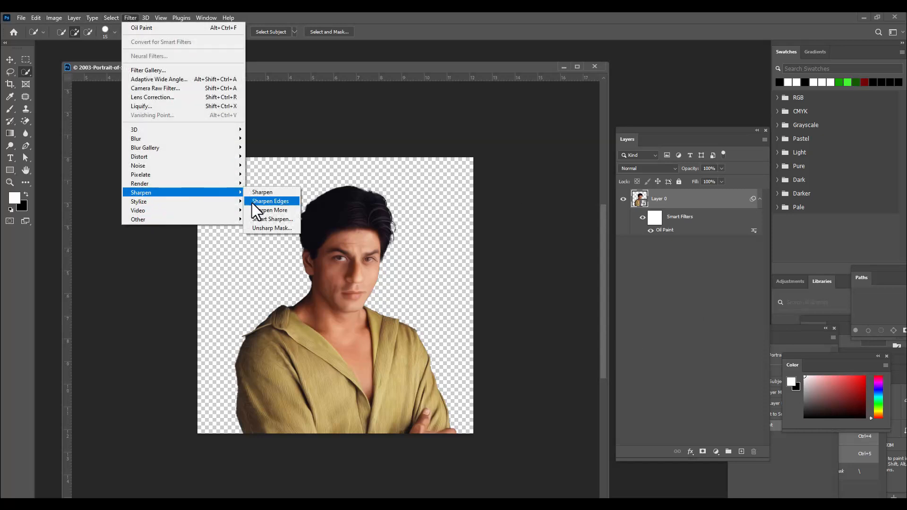
{"action": "left_click", "coordinate": [282, 229]}
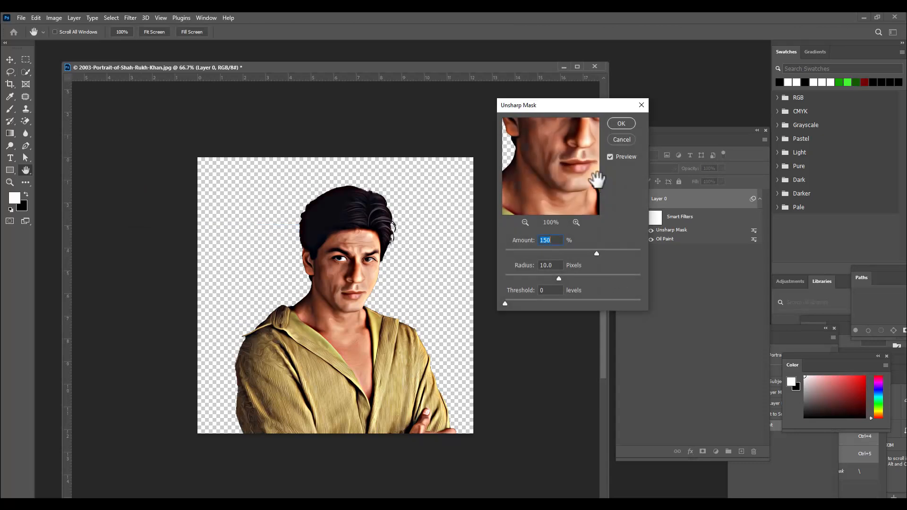
{"action": "left_click_drag", "start_coordinate": [578, 108], "coordinate": [562, 112]}
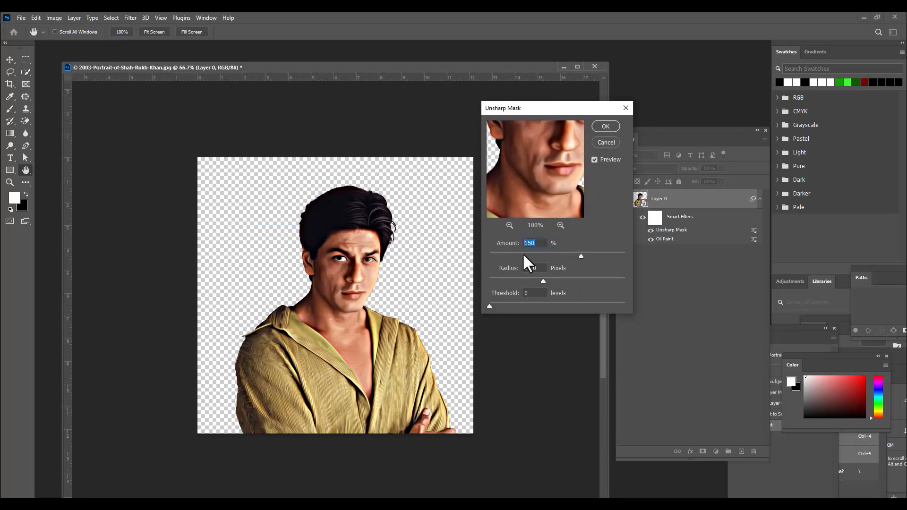
{"action": "type", "text": "170"}
{"action": "double_click", "coordinate": [543, 268]}
{"action": "left_click_drag", "start_coordinate": [550, 108], "coordinate": [528, 110]}
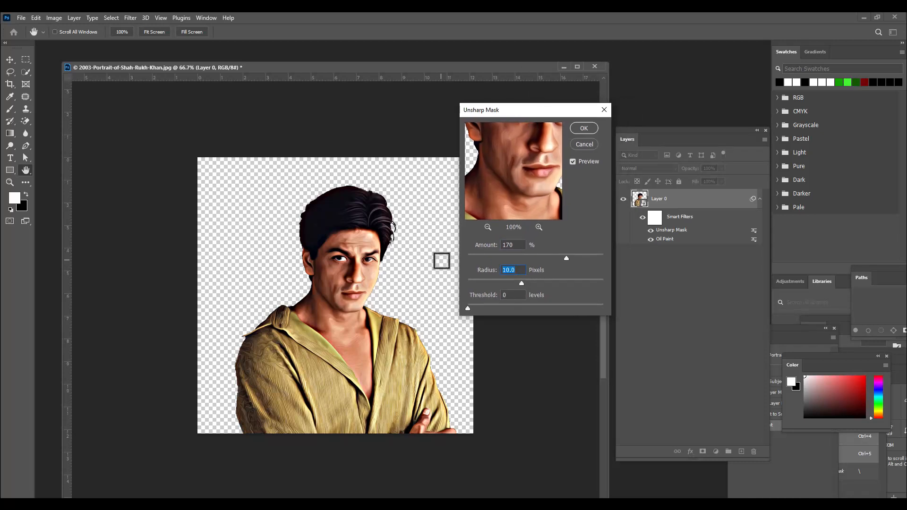
{"action": "type", "text": "6"}
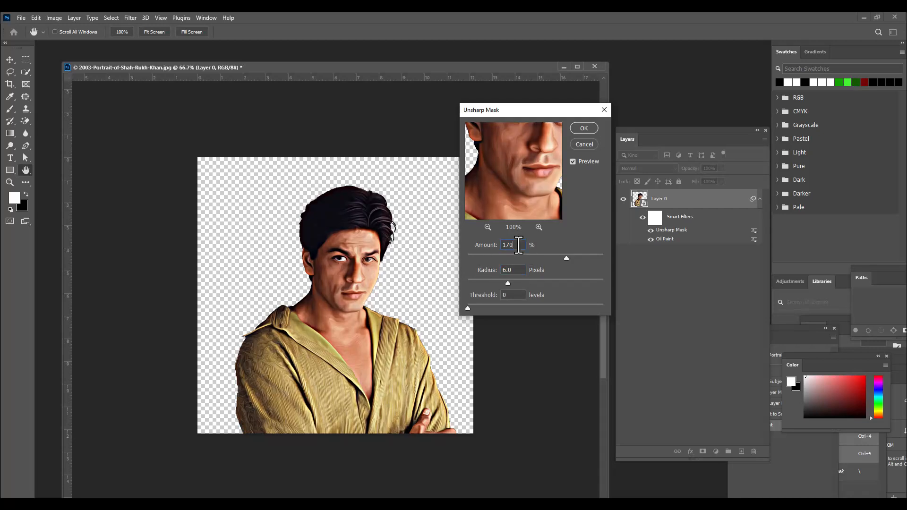
{"action": "key", "text": "Tab"}
{"action": "type", "text": "8"}
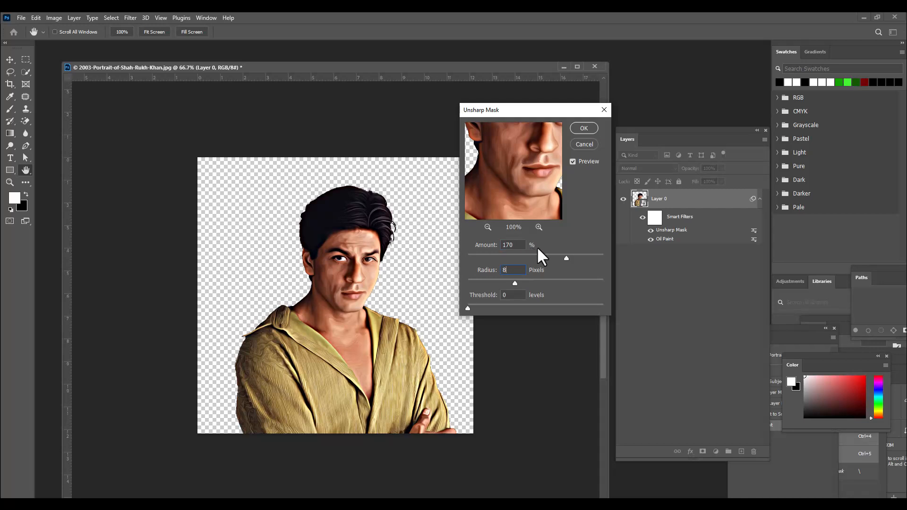
{"action": "left_click", "coordinate": [519, 245]}
{"action": "left_click", "coordinate": [584, 128]}
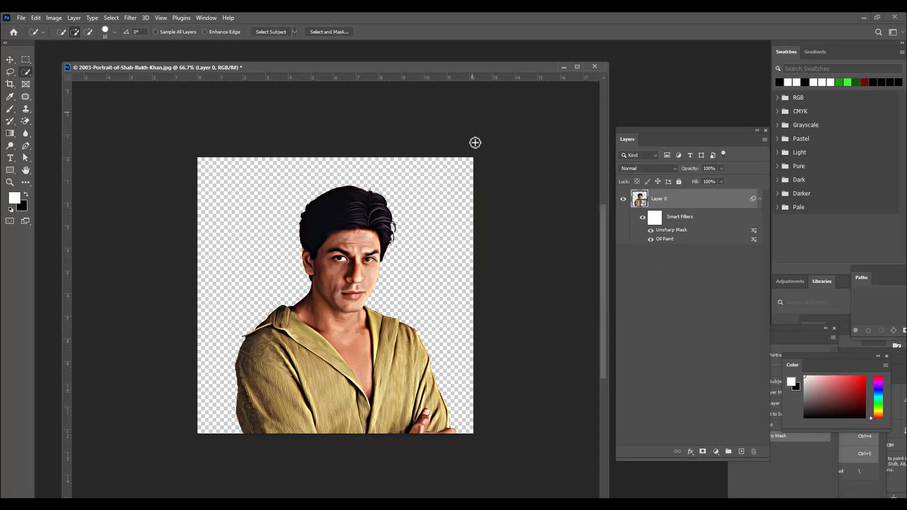
- Smooth the portrait's skin and shirt with a Surface Blur of 18-pixel radius
{"action": "key", "text": "ctrl+plus"}
{"action": "key", "text": "ctrl+plus"}
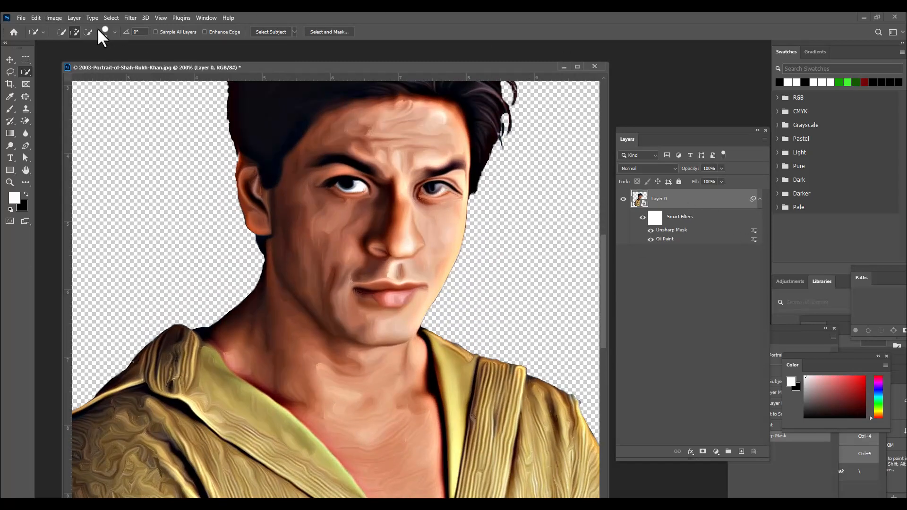
{"action": "left_click", "coordinate": [130, 18]}
{"action": "mouse_move", "coordinate": [160, 141]}
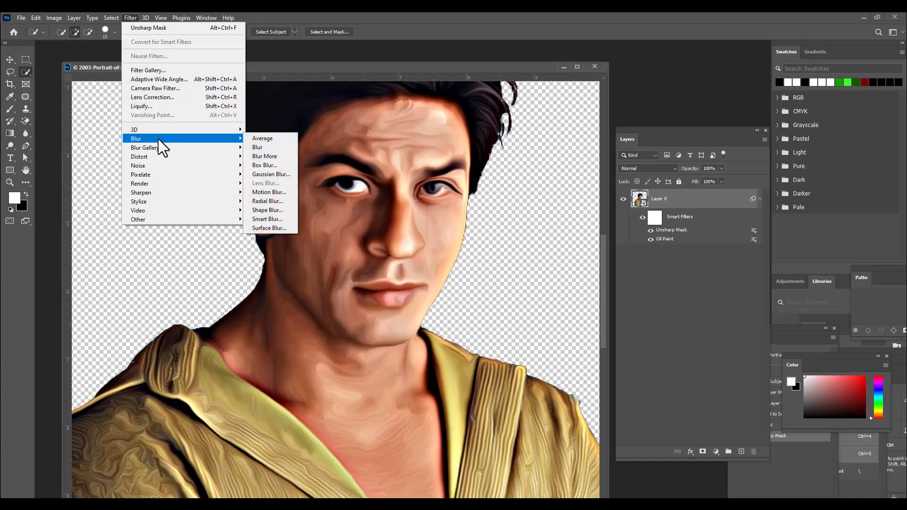
{"action": "left_click", "coordinate": [269, 228]}
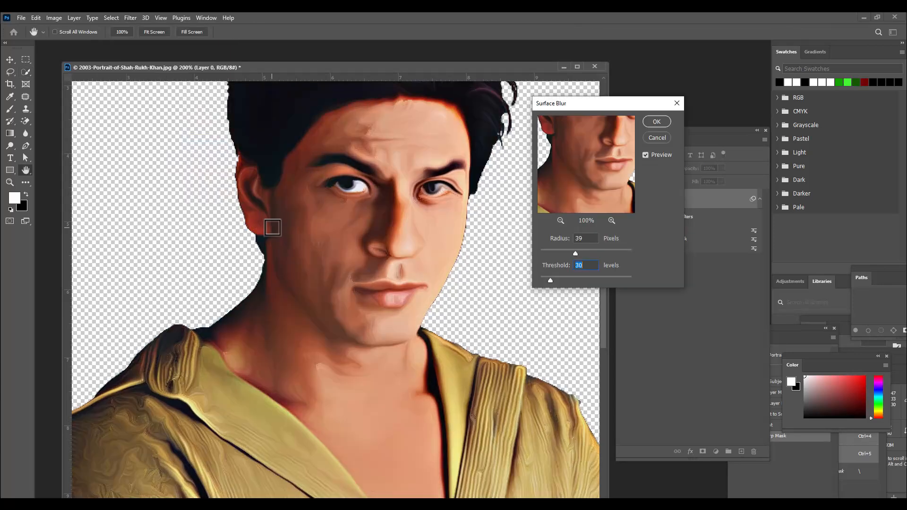
{"action": "left_click", "coordinate": [550, 251]}
{"action": "left_click_drag", "start_coordinate": [549, 251], "coordinate": [554, 252]}
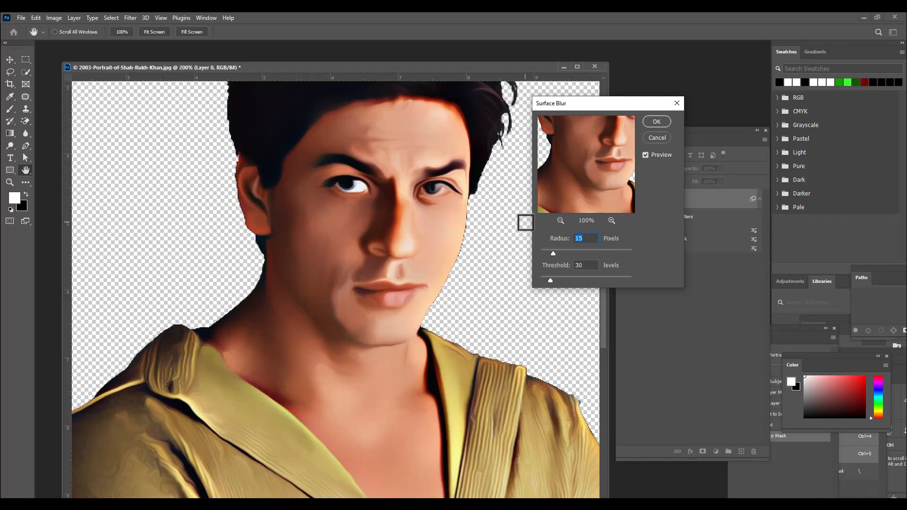
{"action": "type", "text": "1"}
{"action": "key", "text": "BackSpace"}
{"action": "type", "text": "8"}
{"action": "key", "text": "Tab"}
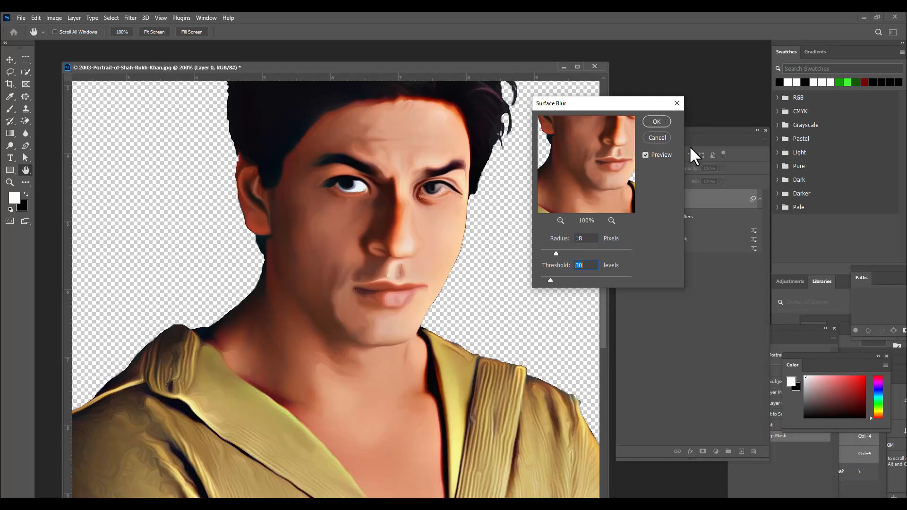
{"action": "left_click", "coordinate": [662, 120]}
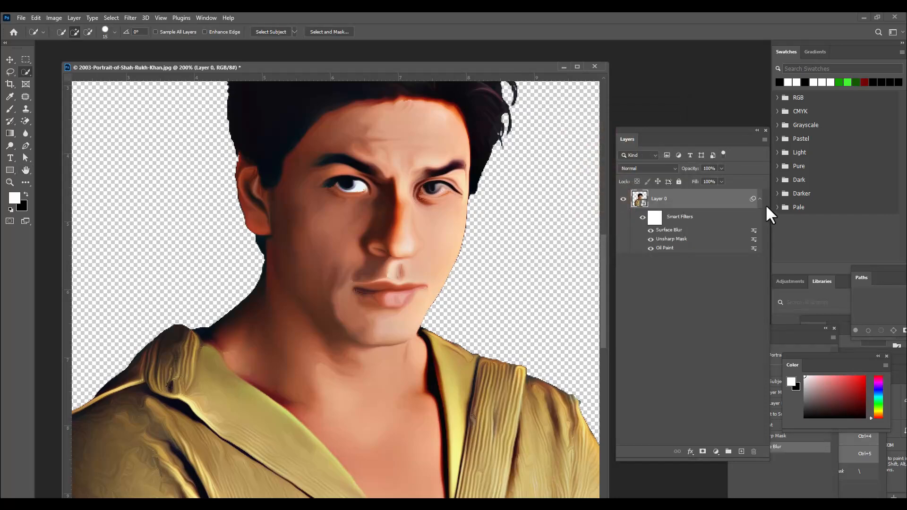
- Apply the Filter Gallery's Poster Edges effect to the portrait with edge thickness 10, edge intensity 1 and posterization 6
{"action": "key", "text": "ctrl+minus"}
{"action": "key", "text": "ctrl+minus"}
{"action": "key", "text": "ctrl+plus"}
{"action": "key", "text": "ctrl+plus"}
{"action": "key", "text": "ctrl+minus"}
{"action": "left_click", "coordinate": [130, 18]}
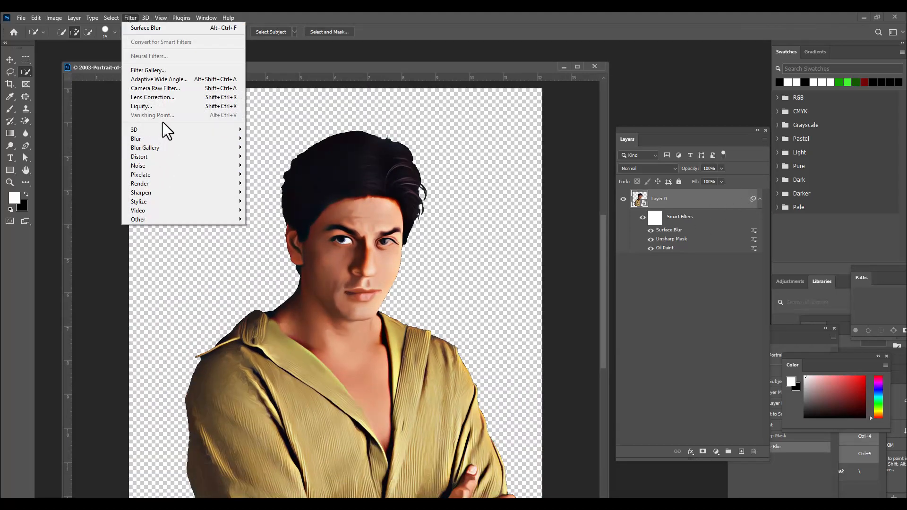
{"action": "left_click", "coordinate": [179, 71]}
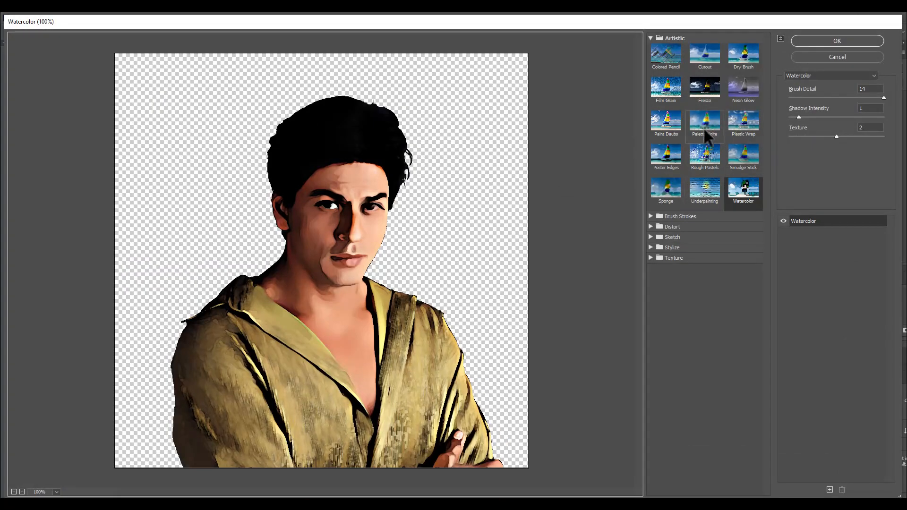
{"action": "left_click", "coordinate": [667, 156]}
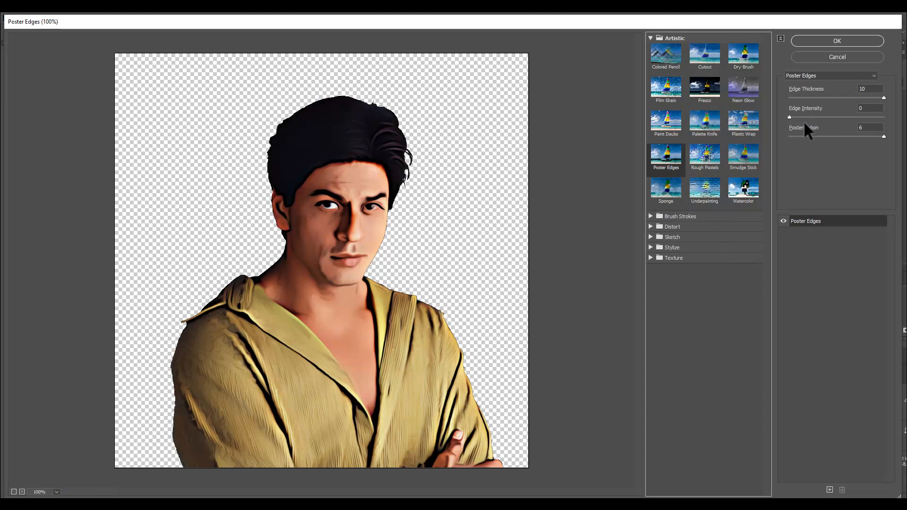
{"action": "left_click_drag", "start_coordinate": [789, 117], "coordinate": [801, 118]}
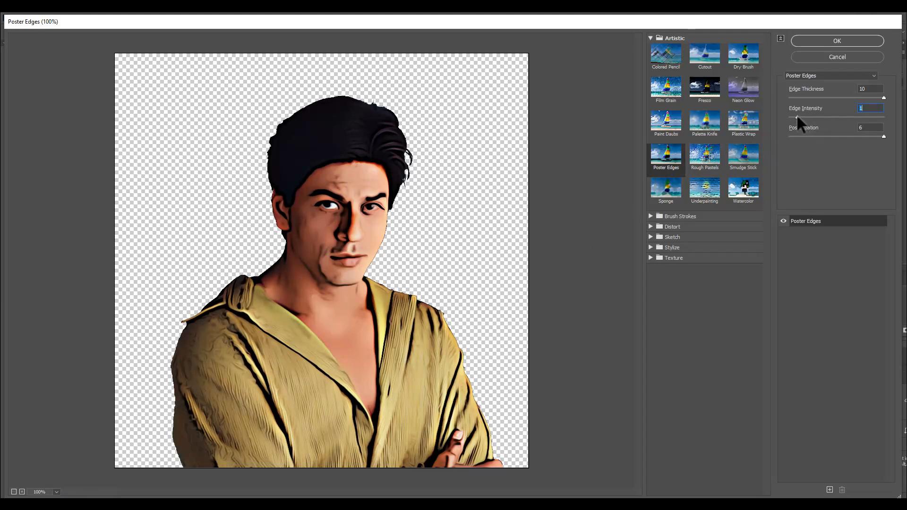
{"action": "left_click_drag", "start_coordinate": [871, 136], "coordinate": [889, 150]}
{"action": "left_click", "coordinate": [798, 117]}
{"action": "left_click", "coordinate": [846, 40]}
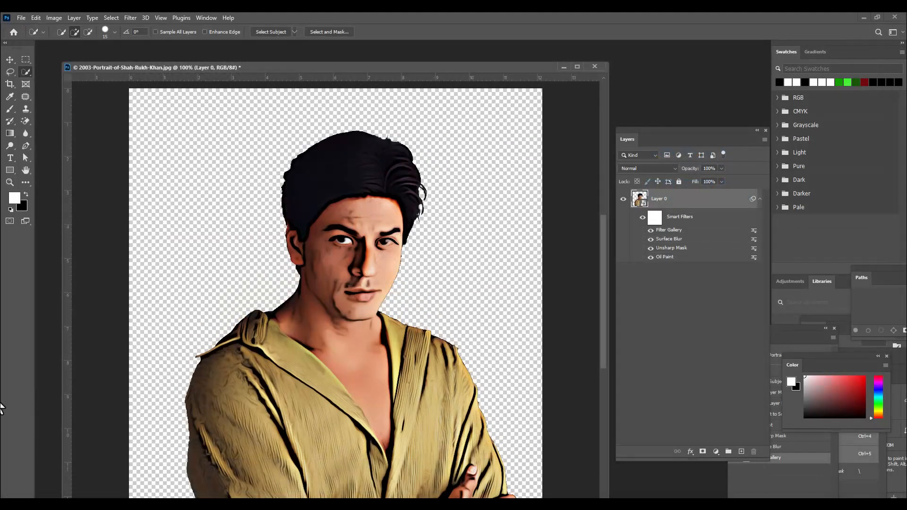
- Duplicate the filtered portrait layer and set the copy's blend mode to Soft Light
{"action": "left_click_drag", "start_coordinate": [426, 68], "coordinate": [432, 56]}
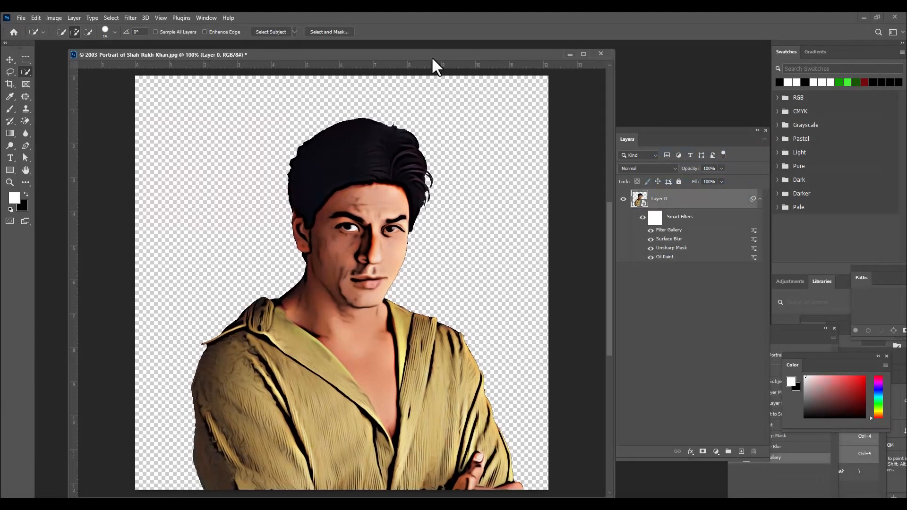
{"action": "left_click_drag", "start_coordinate": [290, 52], "coordinate": [279, 69]}
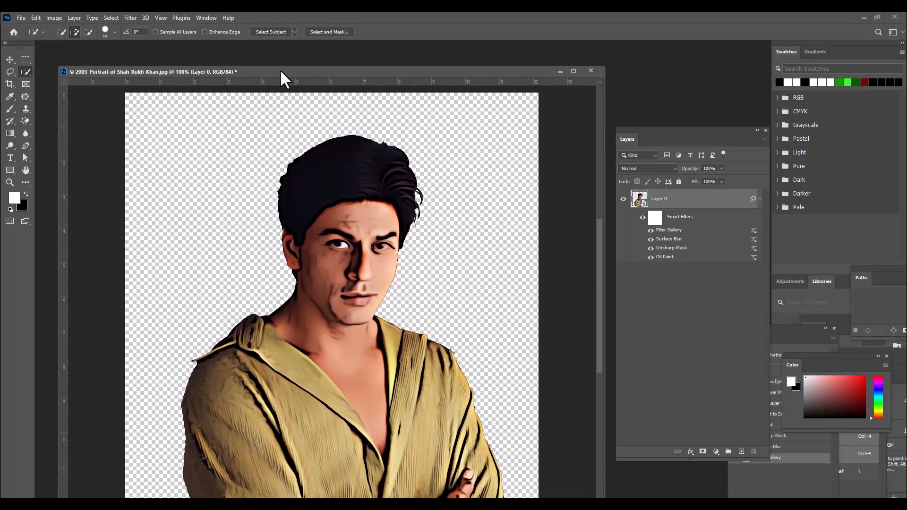
{"action": "left_click_drag", "start_coordinate": [342, 72], "coordinate": [334, 73]}
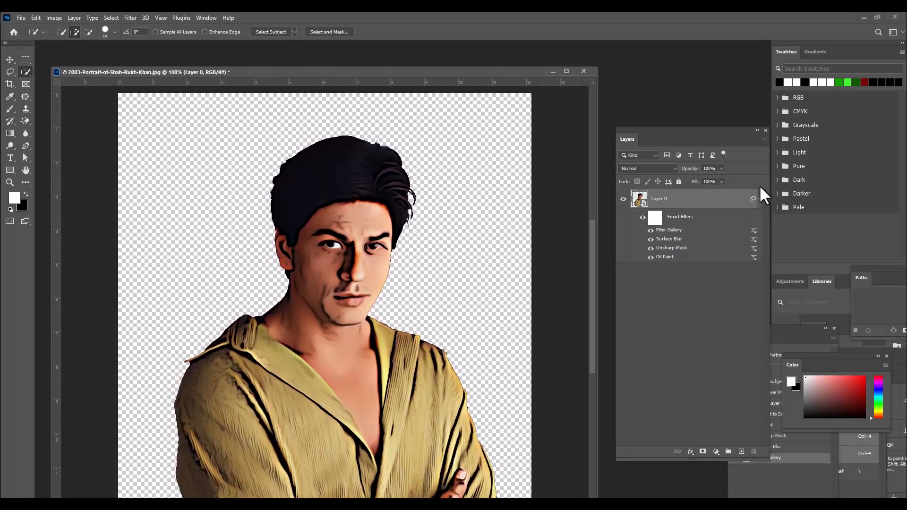
{"action": "key", "text": "ctrl+j"}
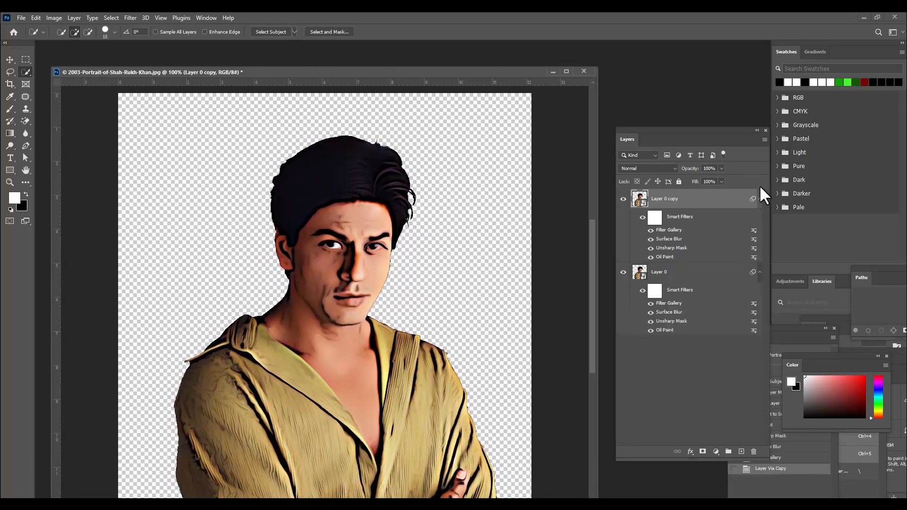
{"action": "left_click", "coordinate": [645, 168]}
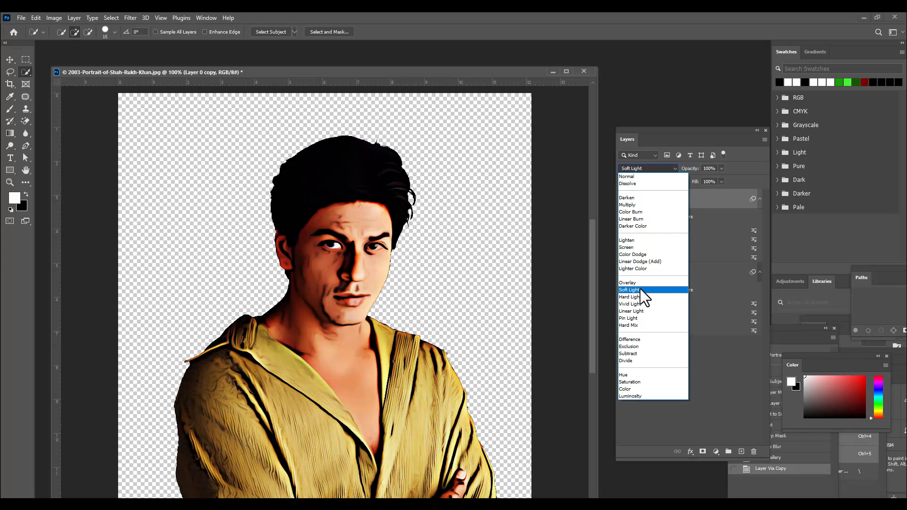
{"action": "left_click", "coordinate": [640, 289]}
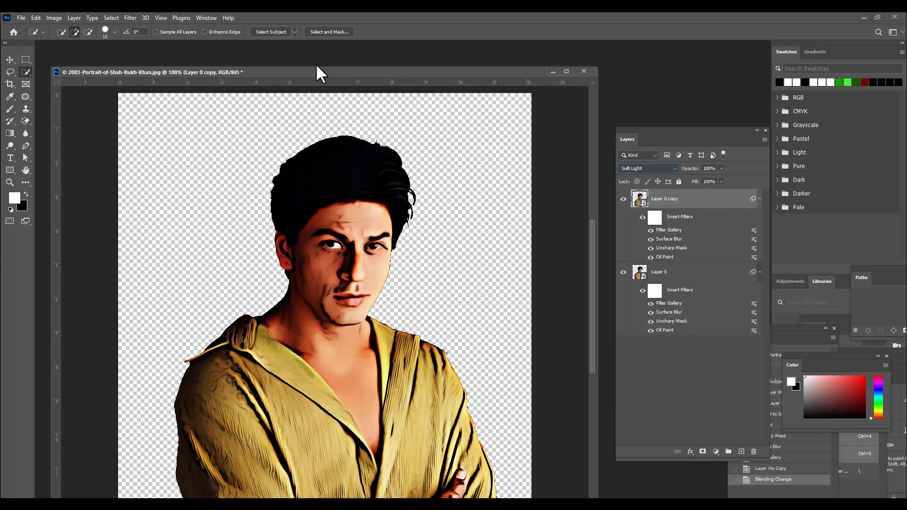
- Add a new empty layer above the portrait copy and name it lips
{"action": "left_click_drag", "start_coordinate": [360, 73], "coordinate": [371, 52]}
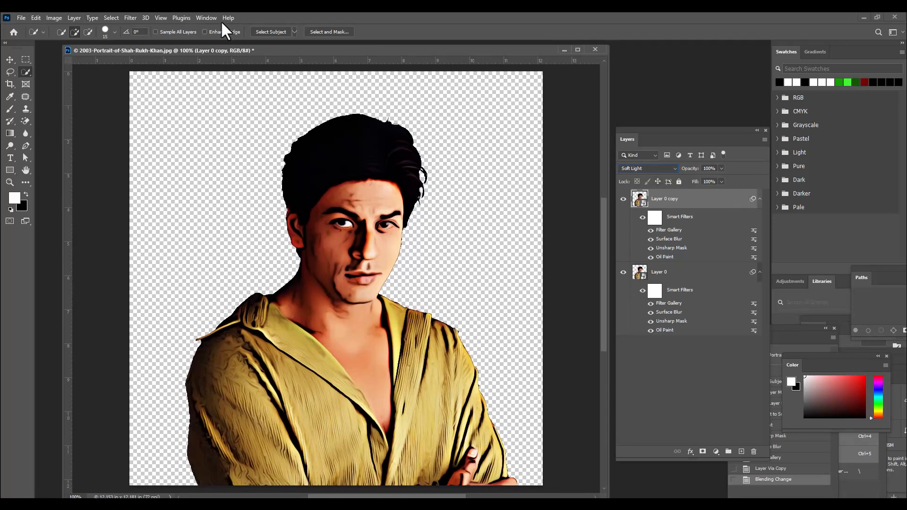
{"action": "mouse_move", "coordinate": [226, 47]}
{"action": "left_mouse_down"}
{"action": "mouse_move", "coordinate": [213, 47]}
{"action": "mouse_move", "coordinate": [234, 51]}
{"action": "mouse_move", "coordinate": [223, 48]}
{"action": "left_mouse_up"}
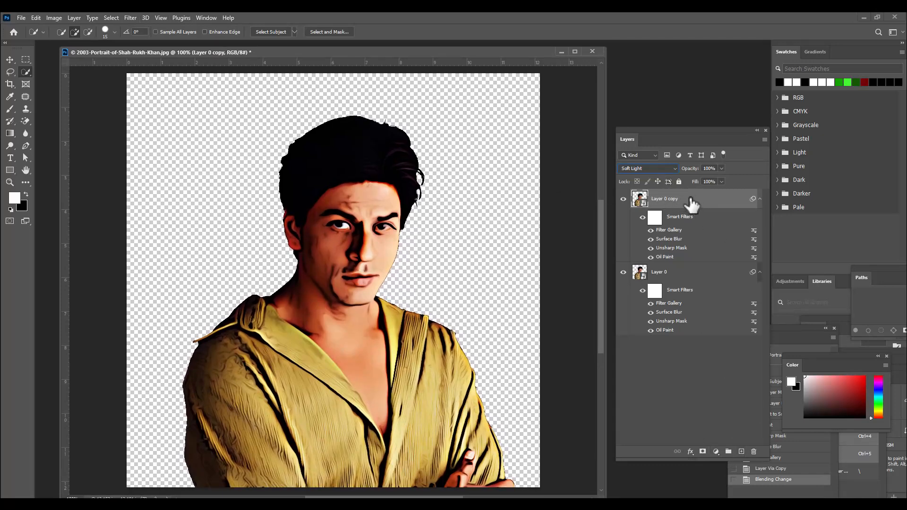
{"action": "left_click", "coordinate": [741, 452]}
{"action": "double_click", "coordinate": [660, 198]}
{"action": "key", "text": "BackSpace"}
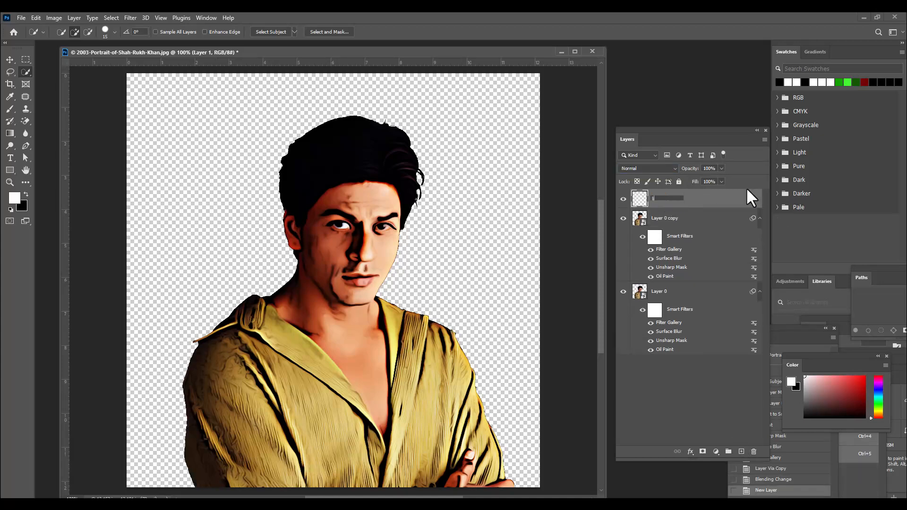
{"action": "key", "text": "Return"}
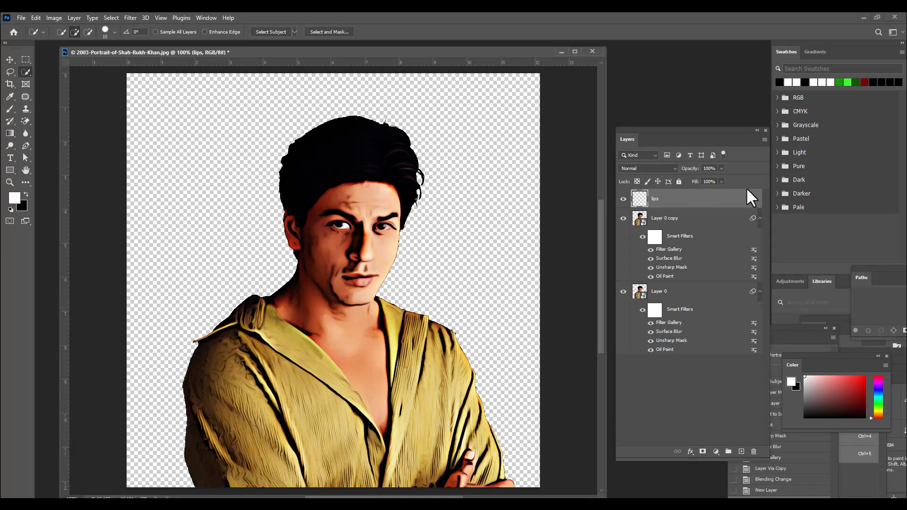
- Trace a closed path around the man's lips with the Pen tool
{"action": "left_click_drag", "start_coordinate": [336, 61], "coordinate": [362, 39]}
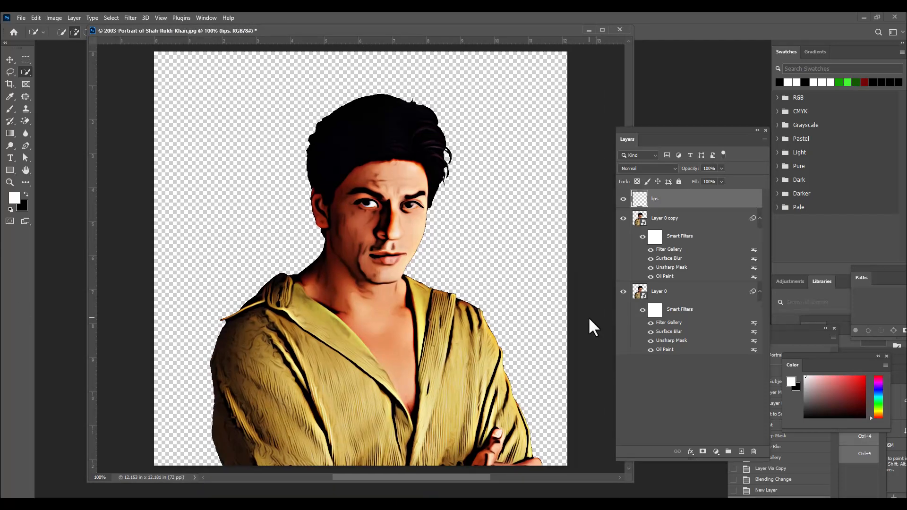
{"action": "key", "text": "ctrl+plus"}
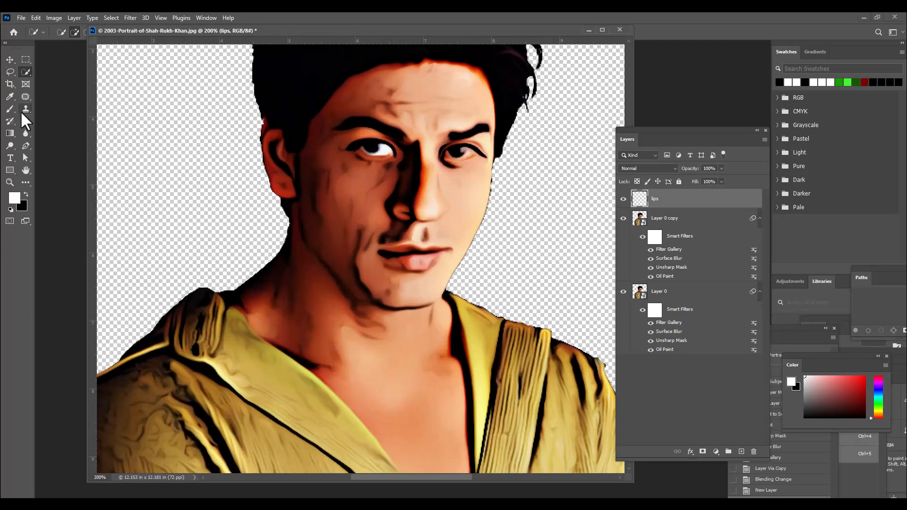
{"action": "left_click", "coordinate": [25, 146]}
{"action": "left_click", "coordinate": [44, 147]}
{"action": "left_click_drag", "start_coordinate": [433, 30], "coordinate": [432, 53]}
{"action": "left_click", "coordinate": [376, 271]}
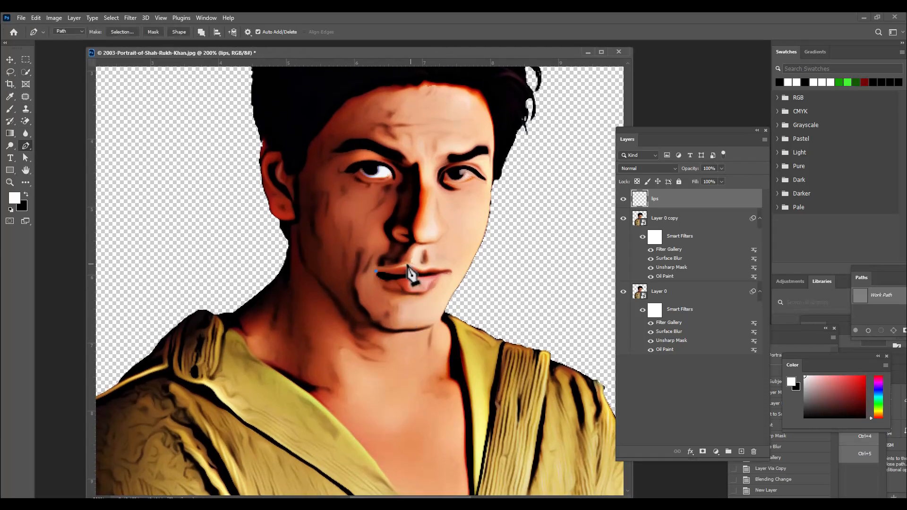
{"action": "left_click_drag", "start_coordinate": [406, 267], "coordinate": [393, 284]}
{"action": "left_click", "coordinate": [420, 291]}
{"action": "left_click", "coordinate": [376, 274]}
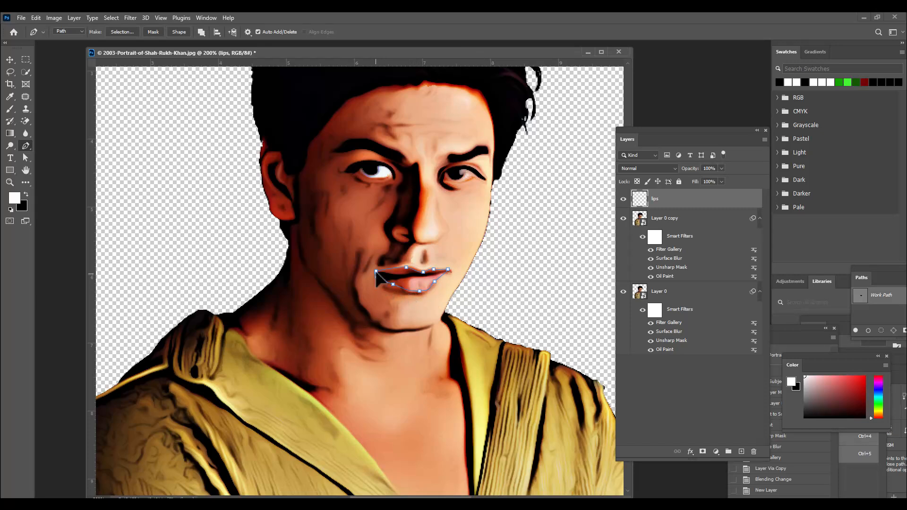
{"action": "left_click", "coordinate": [376, 272]}
- Refine the lip path by moving its anchor points onto the upper and lower lip edges with the Direct Selection tool
{"action": "left_click", "coordinate": [25, 158]}
{"action": "left_click", "coordinate": [51, 168]}
{"action": "left_click", "coordinate": [407, 269]}
{"action": "left_click_drag", "start_coordinate": [407, 267], "coordinate": [408, 268]}
{"action": "left_click", "coordinate": [434, 270]}
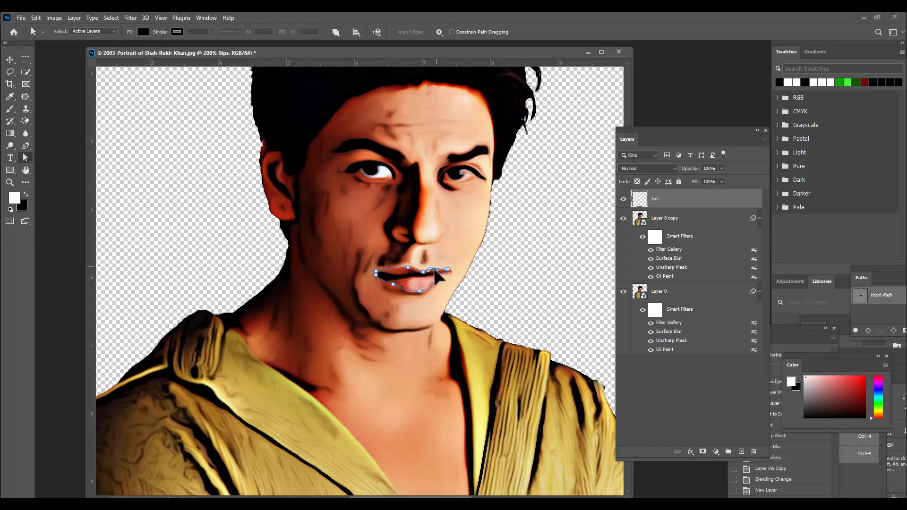
{"action": "left_click", "coordinate": [419, 291]}
{"action": "left_click", "coordinate": [434, 282]}
{"action": "left_click", "coordinate": [392, 285]}
{"action": "left_click", "coordinate": [423, 272]}
{"action": "left_click_drag", "start_coordinate": [424, 270], "coordinate": [423, 271]}
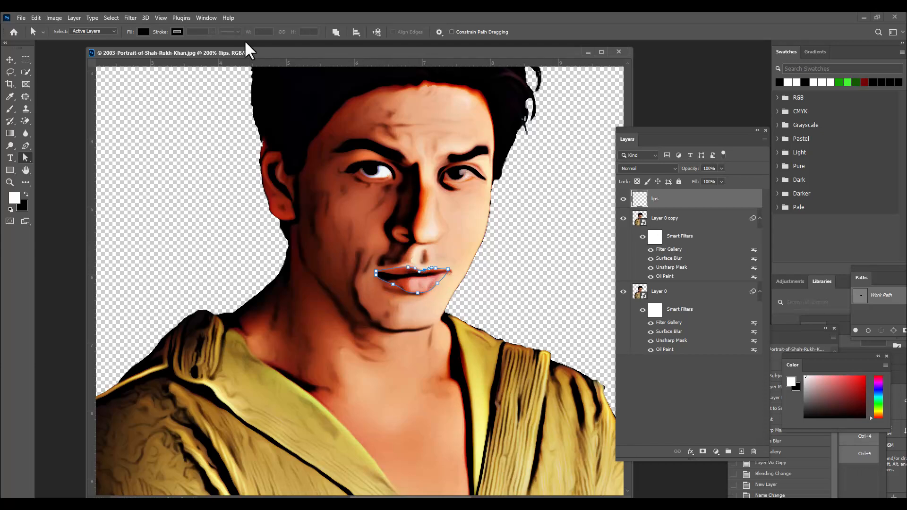
- Convert the lip path to a selection, fill it with red f80a0a on the lips layer, and deselect
{"action": "left_click_drag", "start_coordinate": [250, 52], "coordinate": [239, 56]}
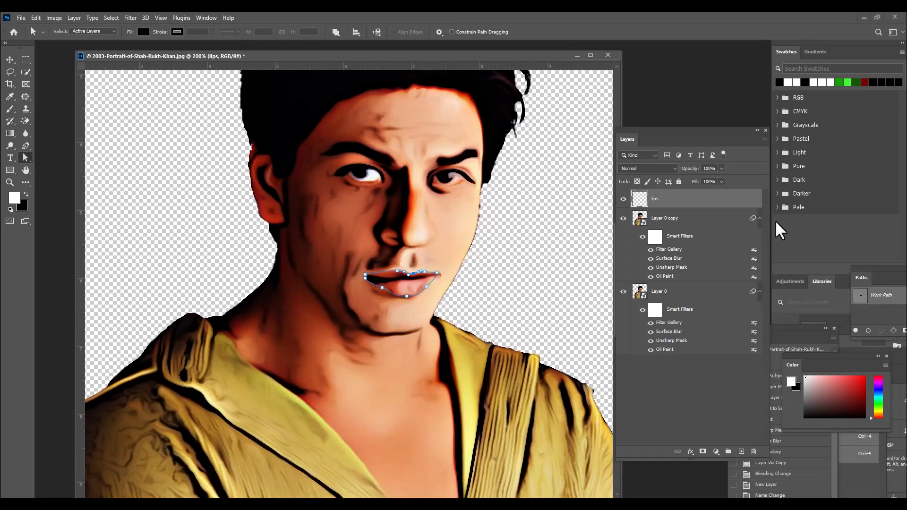
{"action": "key", "text": "ctrl+Return"}
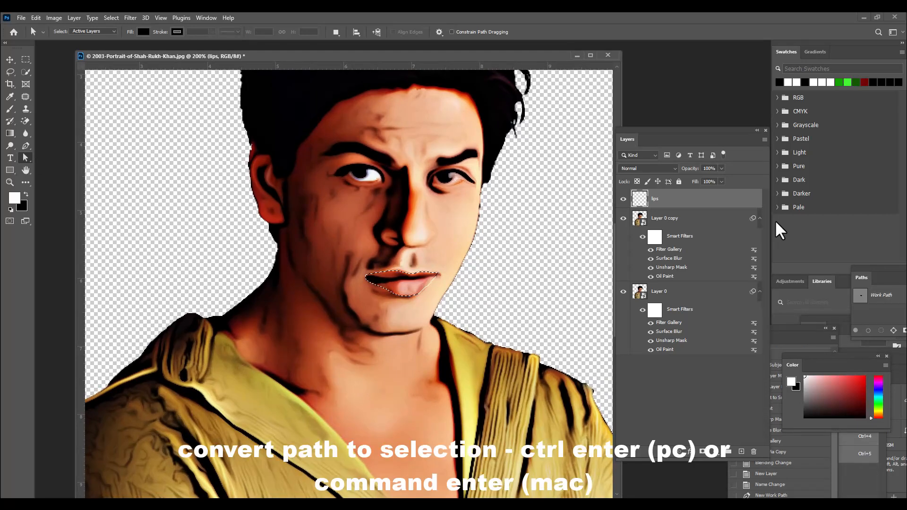
{"action": "left_click", "coordinate": [14, 197]}
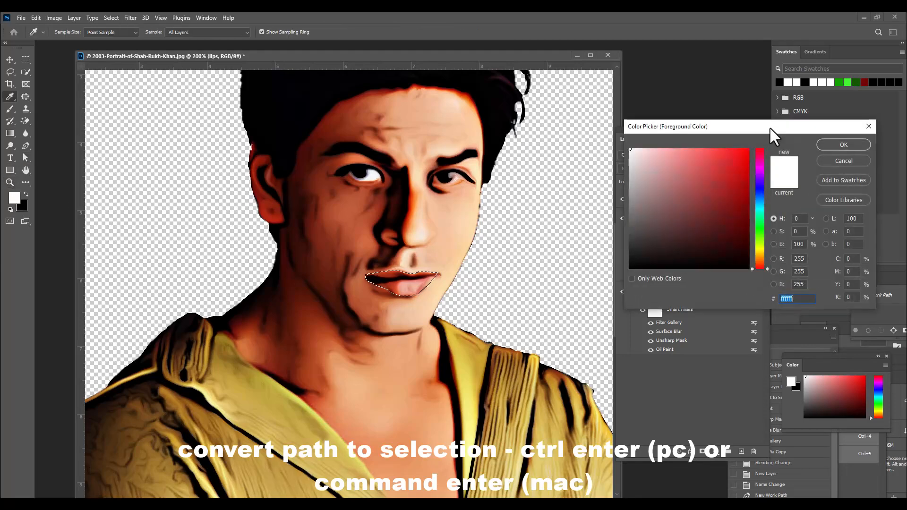
{"action": "left_click", "coordinate": [748, 150]}
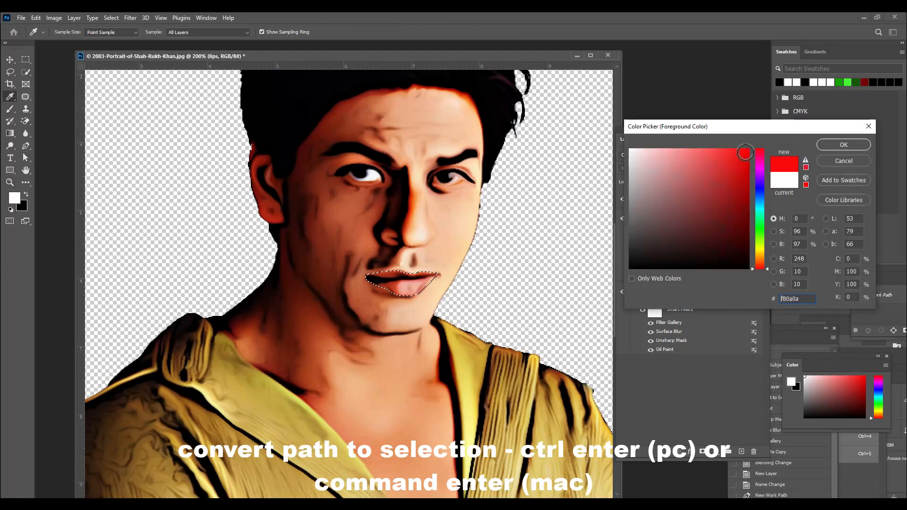
{"action": "left_click", "coordinate": [833, 143]}
{"action": "key", "text": "alt+BackSpace"}
{"action": "key", "text": "ctrl+d"}
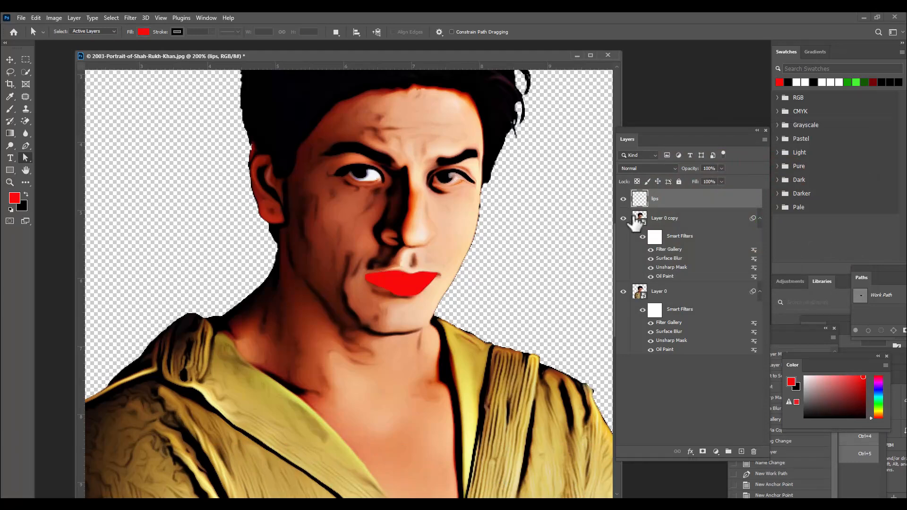
- Set the lips layer's blend mode to Multiply
{"action": "left_click", "coordinate": [654, 168]}
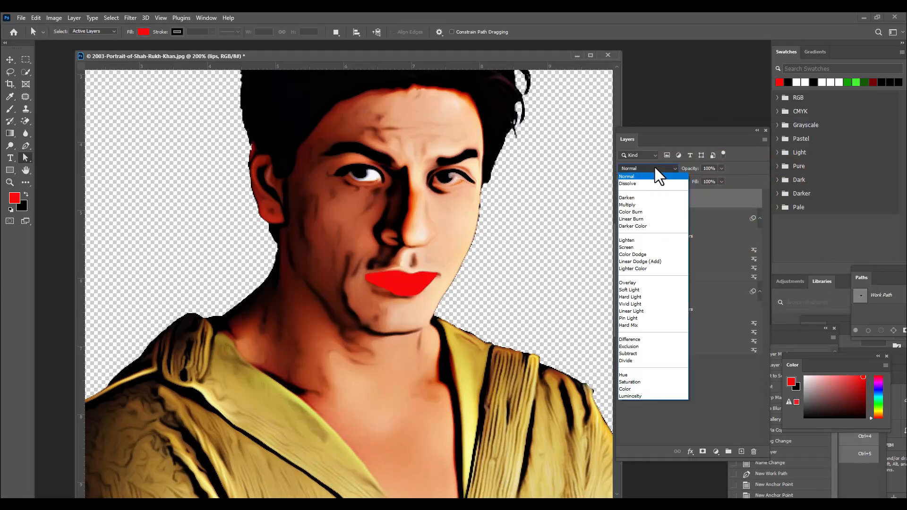
{"action": "left_click", "coordinate": [639, 205]}
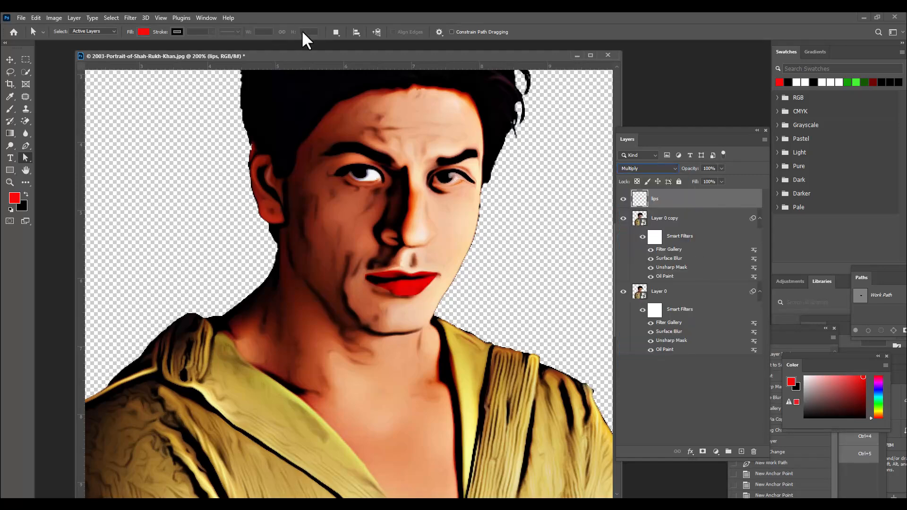
{"action": "left_click_drag", "start_coordinate": [307, 60], "coordinate": [323, 66]}
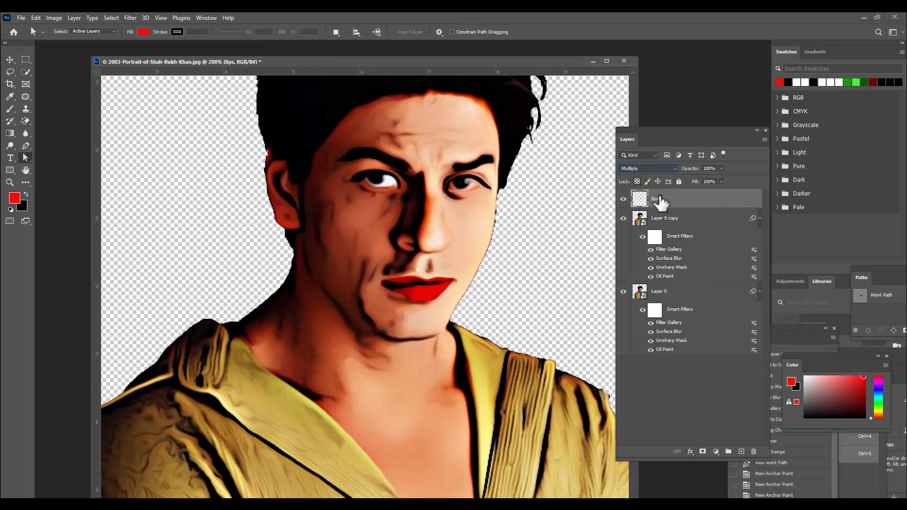
- Split the lips layer's Blend If highlight slider for the underlying layer to 122 / 227, and set the layer's opacity to 48%
{"action": "double_click", "coordinate": [729, 204]}
{"action": "left_click_drag", "start_coordinate": [684, 188], "coordinate": [710, 97]}
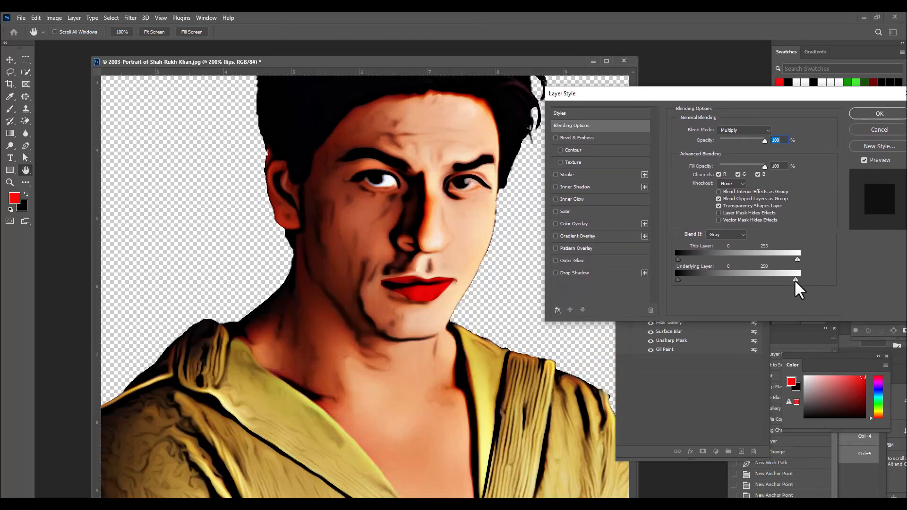
{"action": "left_click_drag", "start_coordinate": [770, 284], "coordinate": [770, 283]}
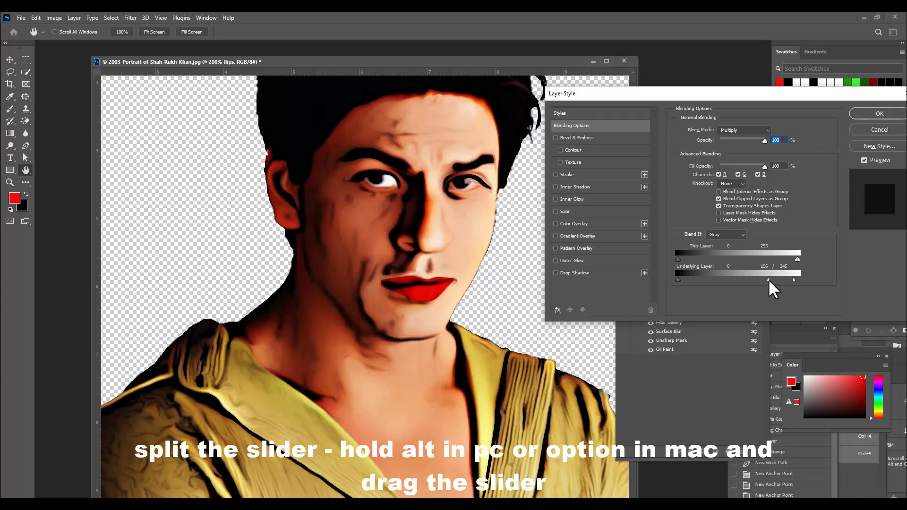
{"action": "left_click_drag", "start_coordinate": [767, 279], "coordinate": [737, 284]}
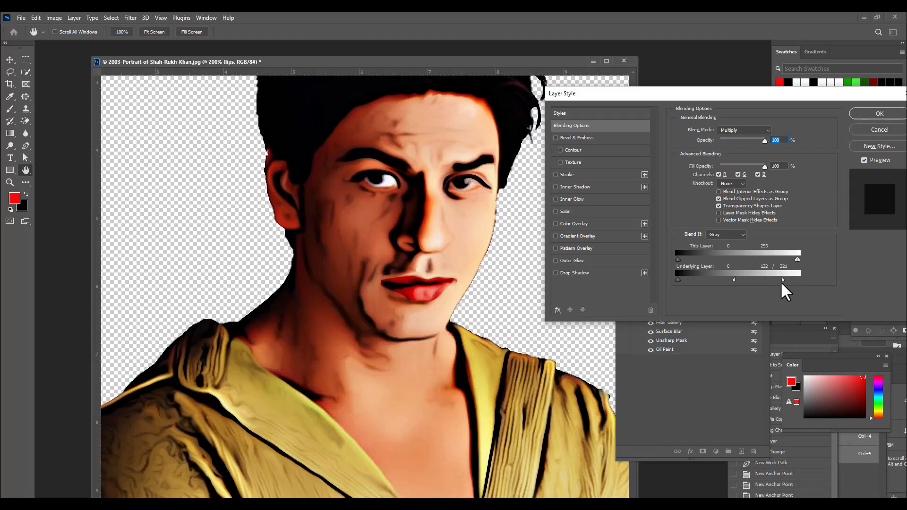
{"action": "left_click_drag", "start_coordinate": [677, 103], "coordinate": [537, 117]}
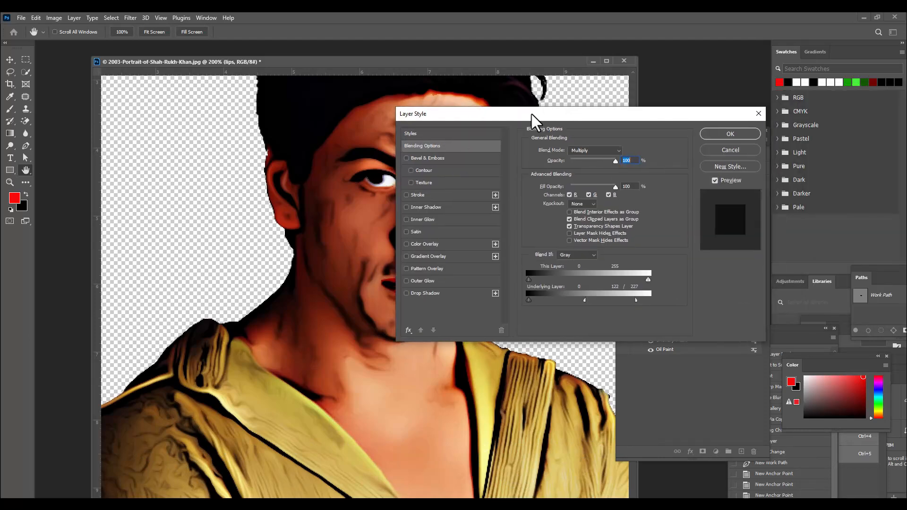
{"action": "left_click", "coordinate": [710, 132]}
{"action": "left_click", "coordinate": [721, 168]}
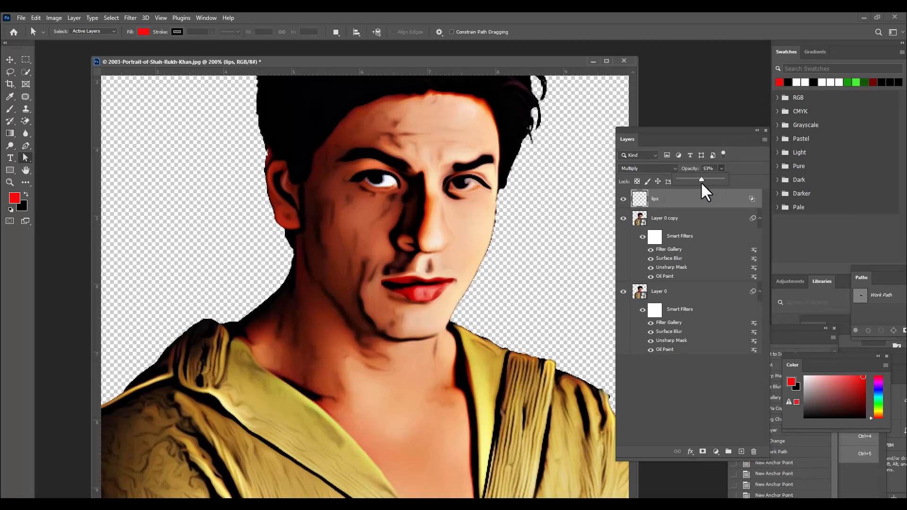
{"action": "left_click_drag", "start_coordinate": [702, 184], "coordinate": [701, 185]}
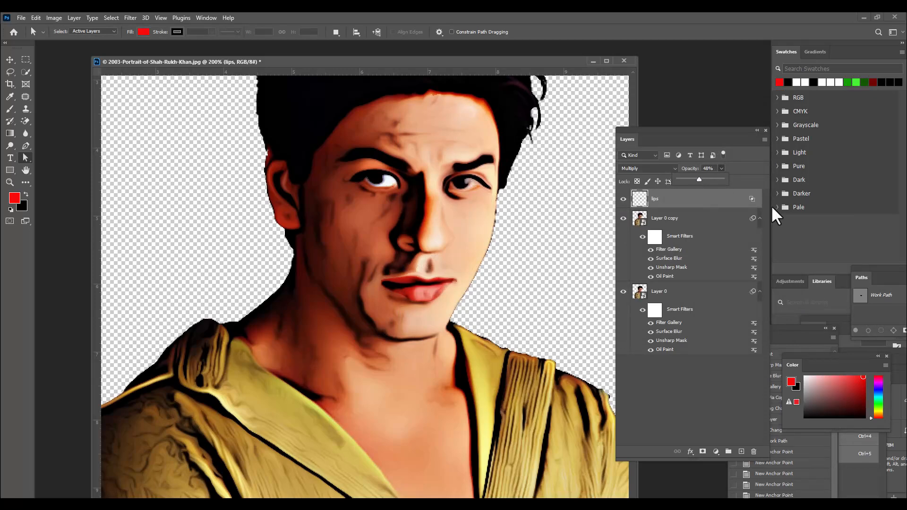
- Add a new empty layer beneath Layer 0 to hold the portrait's background
{"action": "key", "text": "ctrl+minus"}
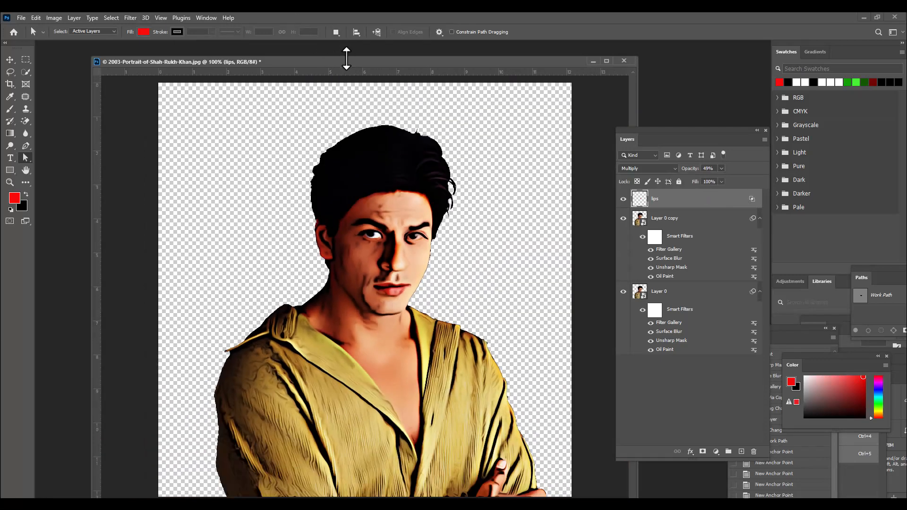
{"action": "left_click_drag", "start_coordinate": [345, 58], "coordinate": [337, 34]}
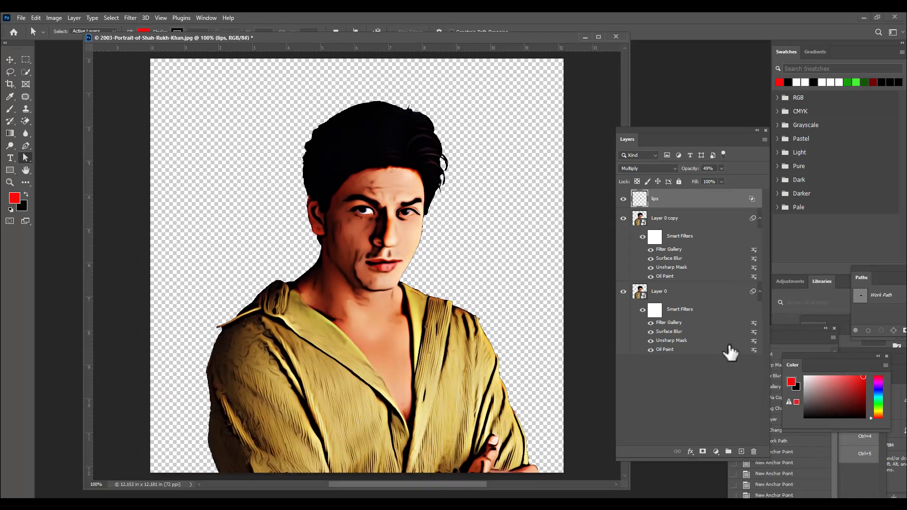
{"action": "left_click", "coordinate": [729, 325]}
{"action": "left_click", "coordinate": [741, 452]}
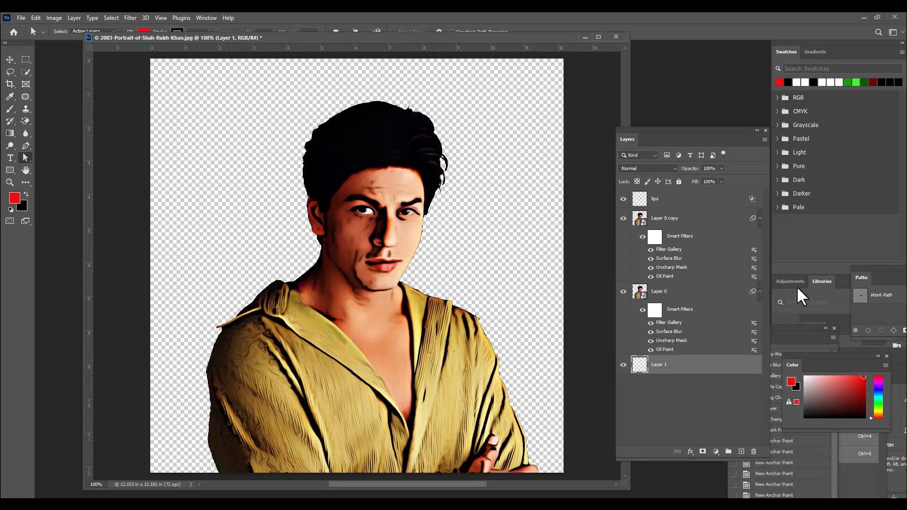
- Fill the new bottom layer with a light-to-dark green radial gradient running from the man's face down past the canvas's lower edge
{"action": "left_click", "coordinate": [14, 198]}
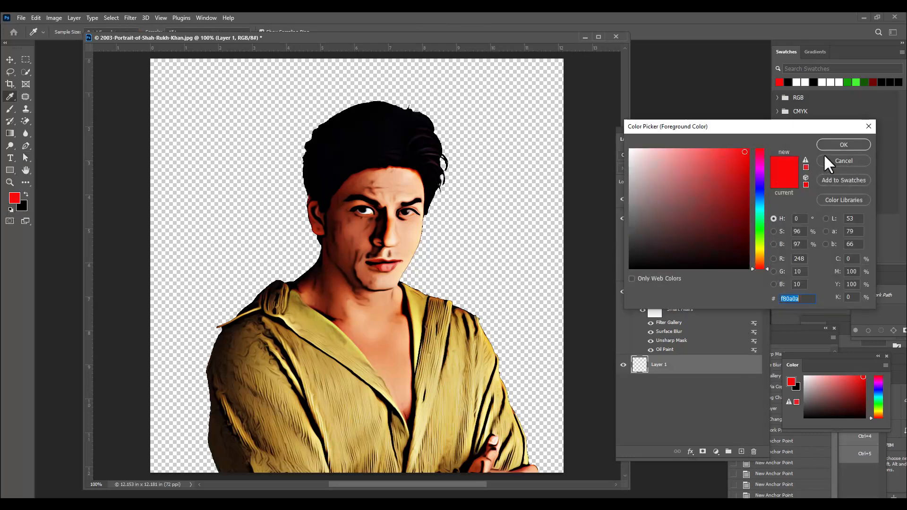
{"action": "left_click", "coordinate": [825, 162]}
{"action": "left_click", "coordinate": [10, 133]}
{"action": "left_click", "coordinate": [67, 33]}
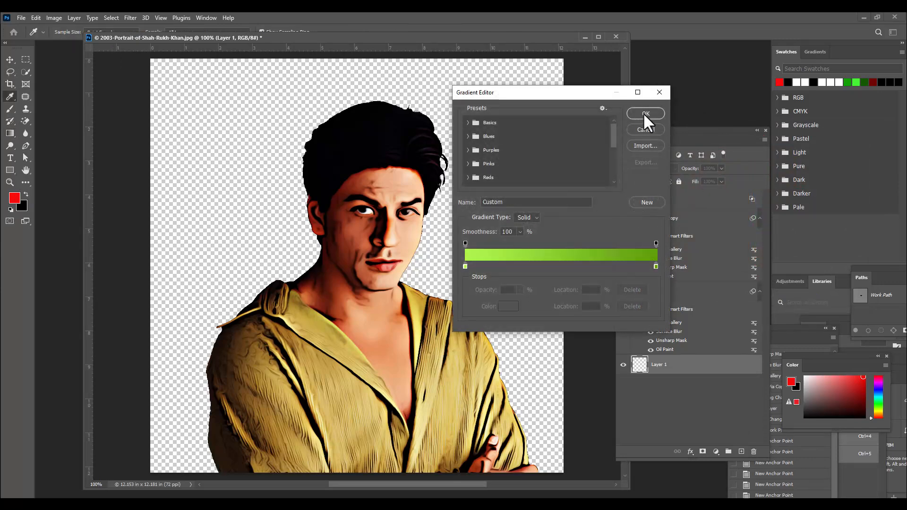
{"action": "left_click", "coordinate": [646, 114]}
{"action": "left_click_drag", "start_coordinate": [376, 221], "coordinate": [368, 490]}
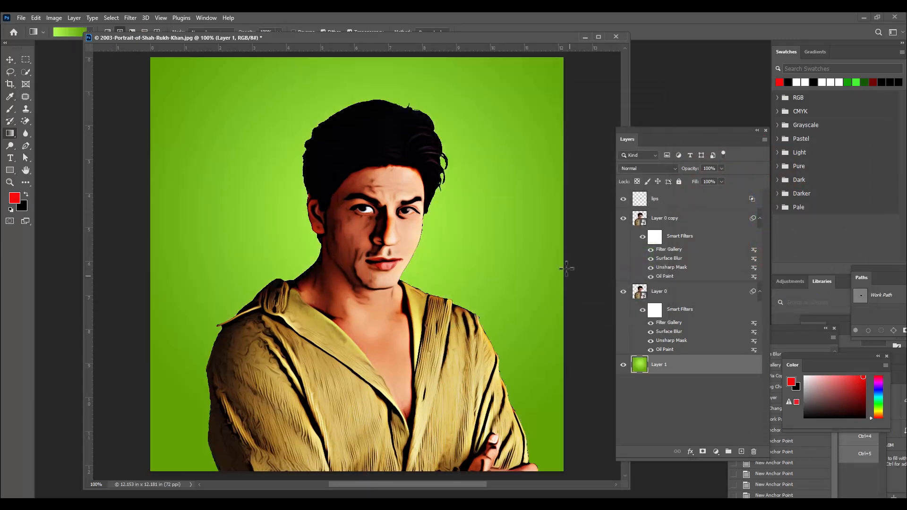
- Check the portrait against the green background and make the lips layer active
{"action": "key", "text": "ctrl+minus"}
{"action": "key", "text": "ctrl+plus"}
{"action": "key", "text": "ctrl+plus"}
{"action": "key", "text": "ctrl+minus"}
{"action": "left_click", "coordinate": [686, 204]}
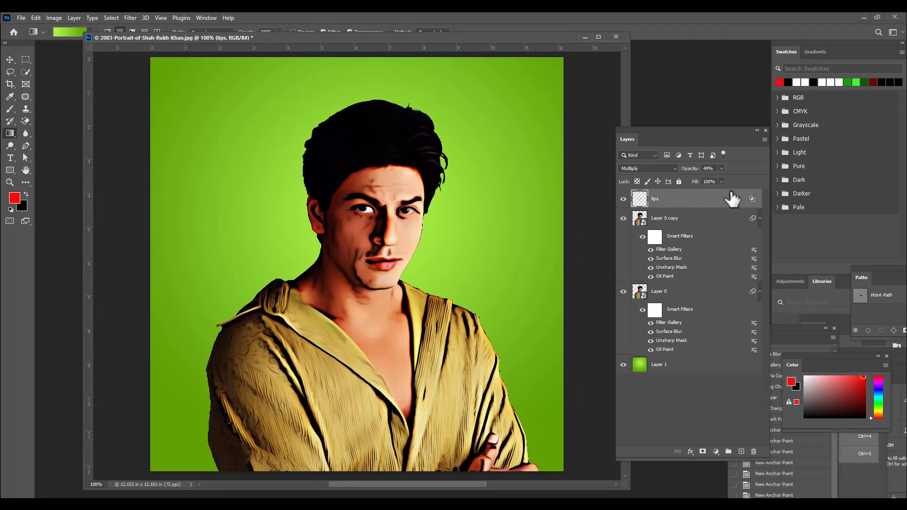